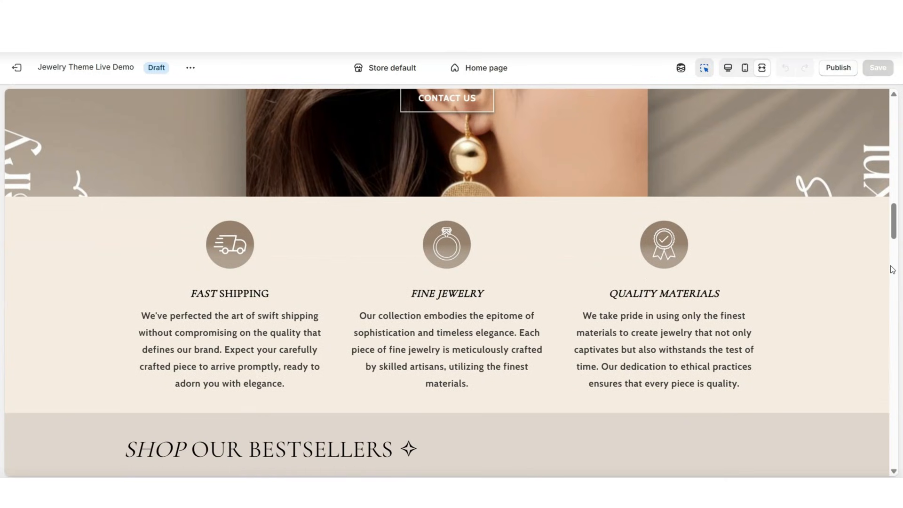
Step: Examine the jewelry theme's home page preview, from the feature columns and bestsellers down to the sale banner, email signup and blog sections
scroll(892, 269, down, 4)
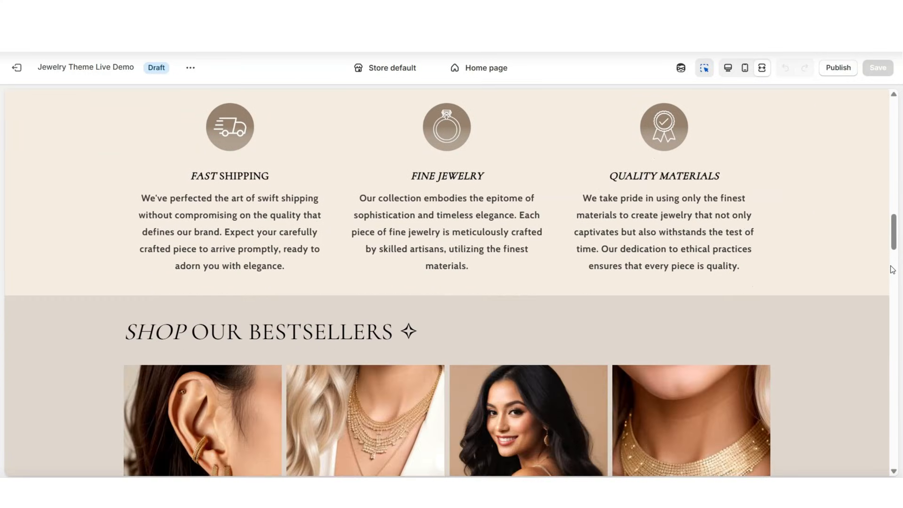
scroll(892, 269, down, 20)
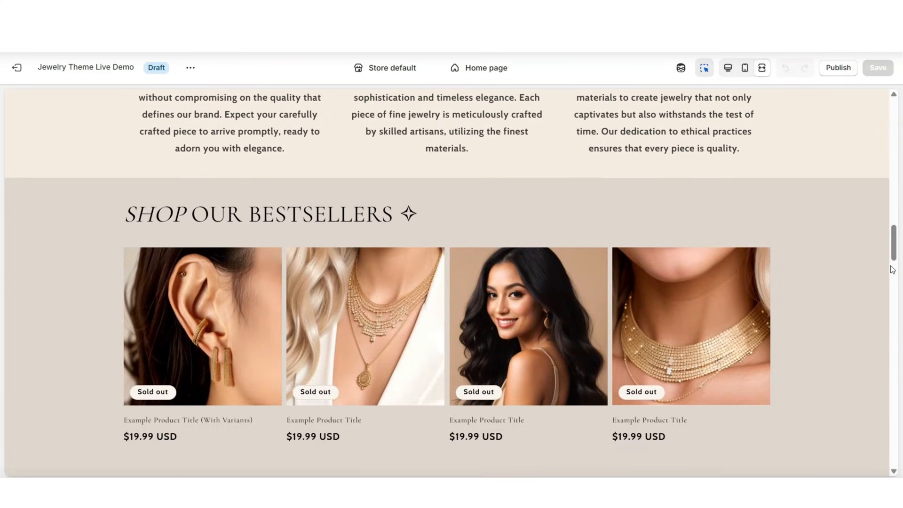
scroll(893, 257, down, 4)
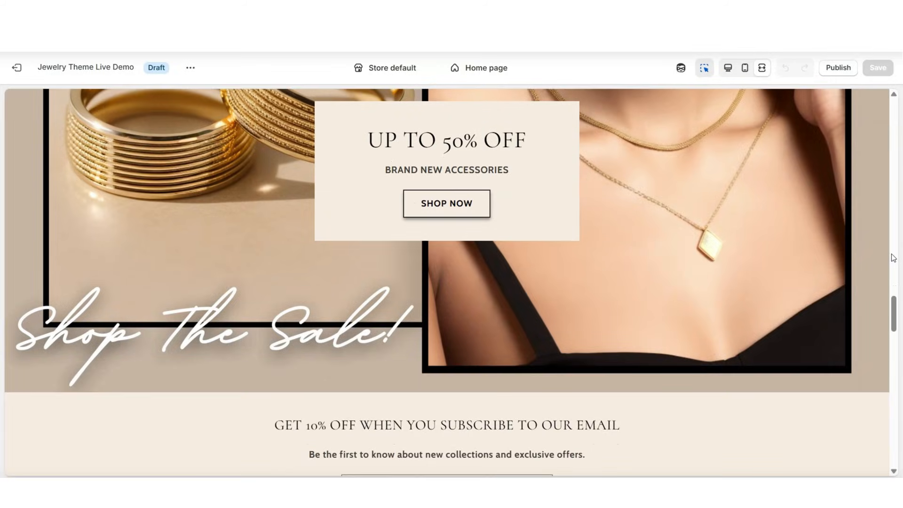
scroll(893, 257, down, 8)
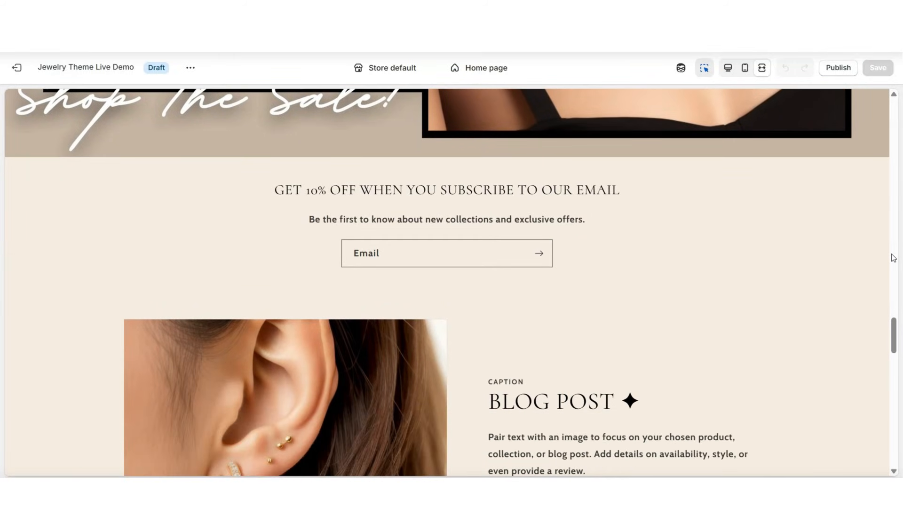
scroll(893, 258, up, 20)
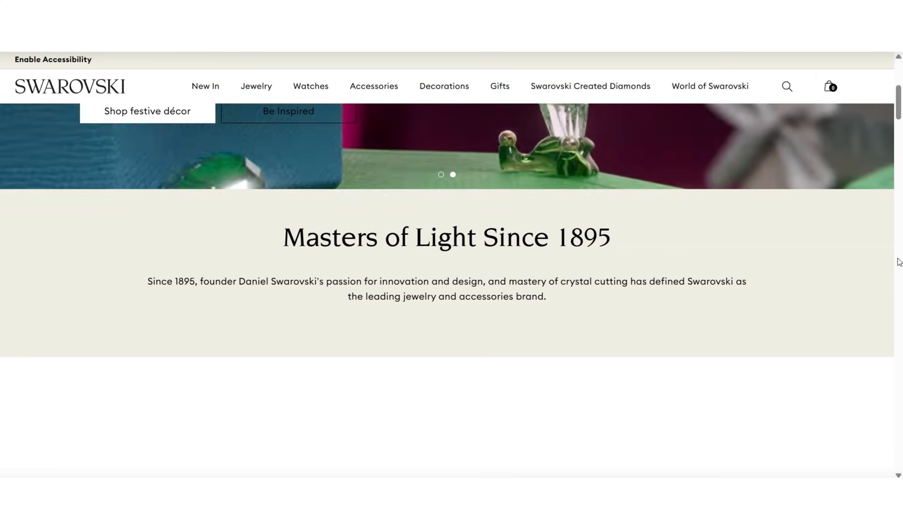
Step: Switch to the Swarovski website and examine its home page layout and colors, including the Timeless Shimmer and Light-Filled Luxury sections
scroll(898, 262, down, 5)
scroll(897, 262, down, 10)
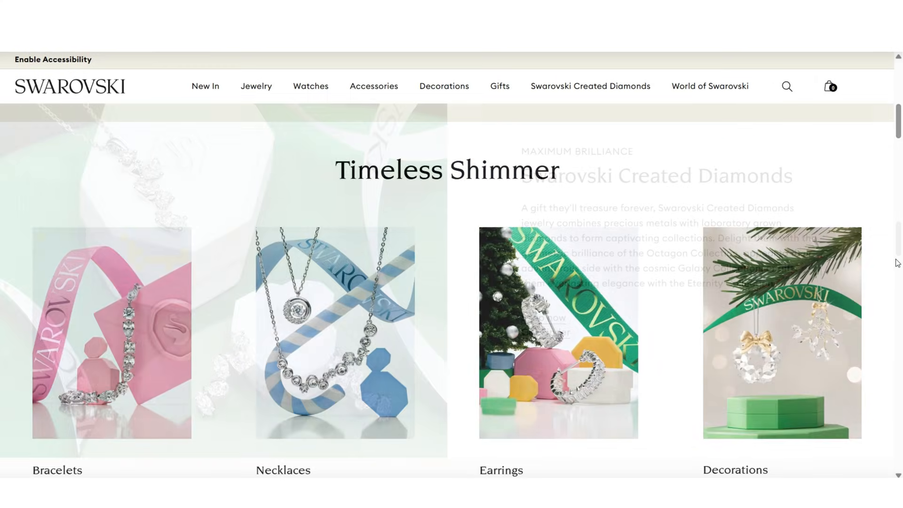
scroll(897, 262, down, 4)
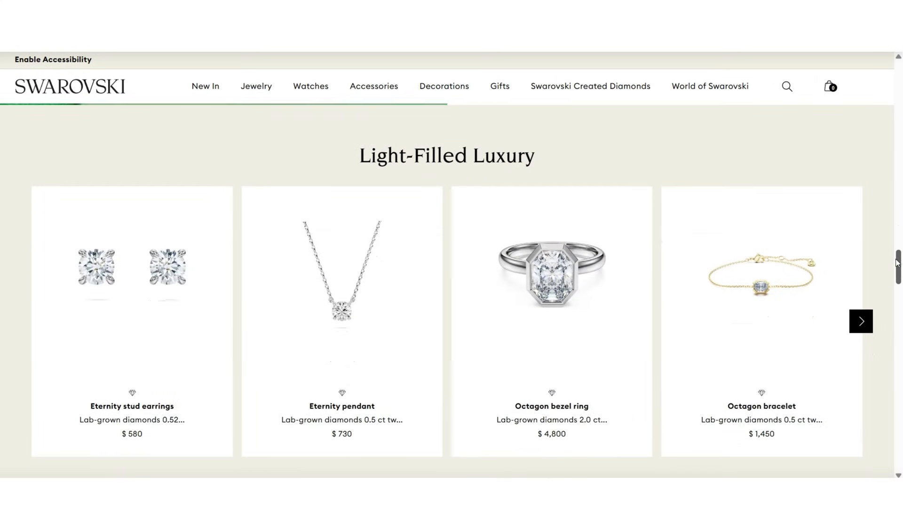
scroll(872, 302, up, 2)
scroll(872, 303, up, 6)
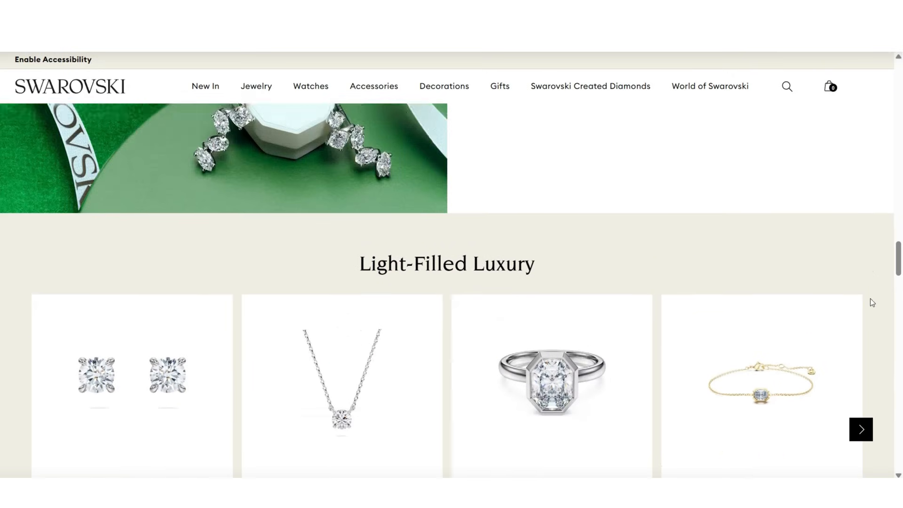
scroll(522, 264, down, 6)
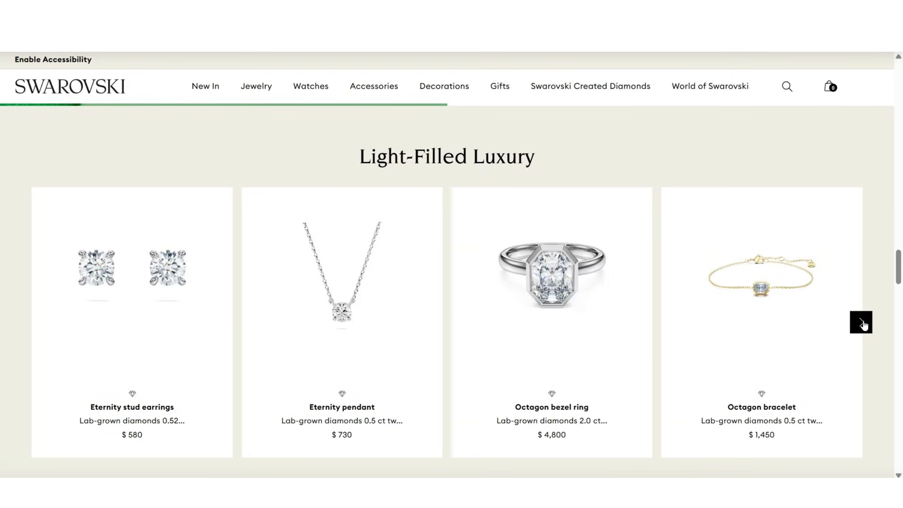
click(862, 323)
scroll(373, 323, down, 5)
scroll(373, 319, up, 5)
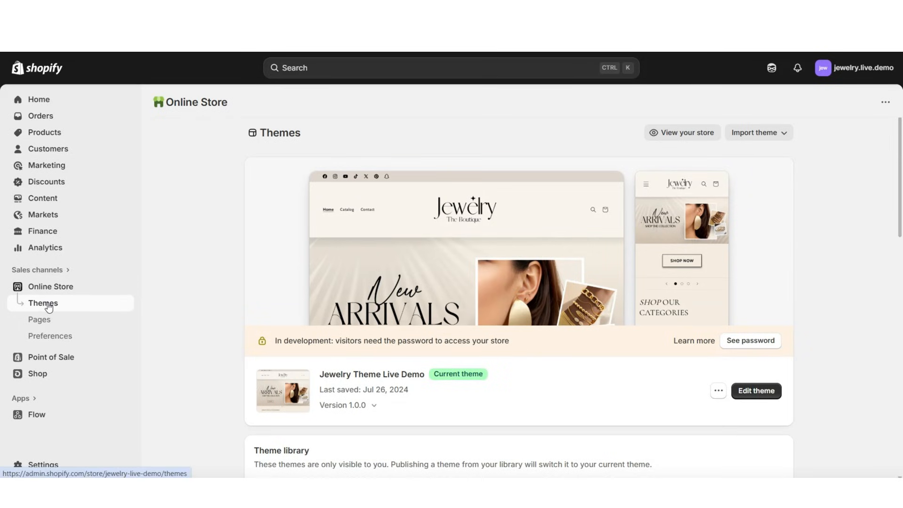
Step: Open the Jewelry Theme Live Demo theme for editing in Shopify and preview its home page in full-width and mobile views
click(753, 391)
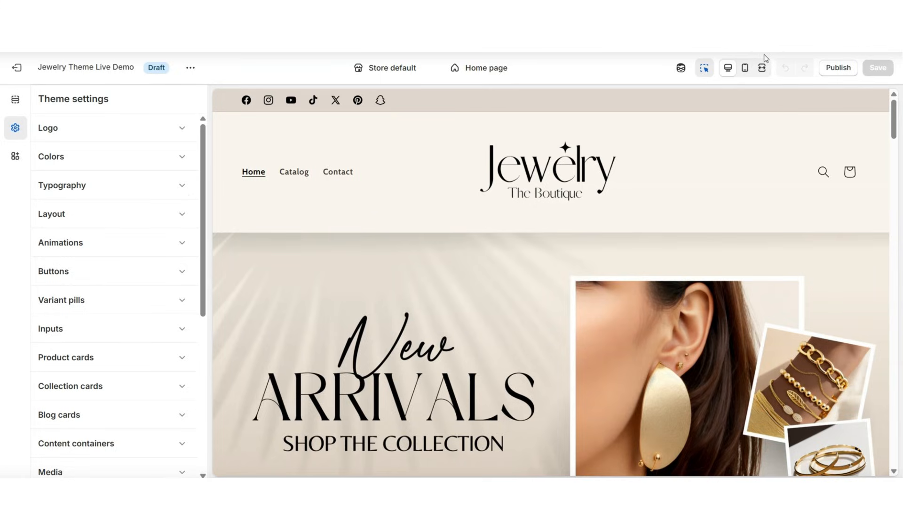
click(761, 67)
scroll(893, 177, down, 3)
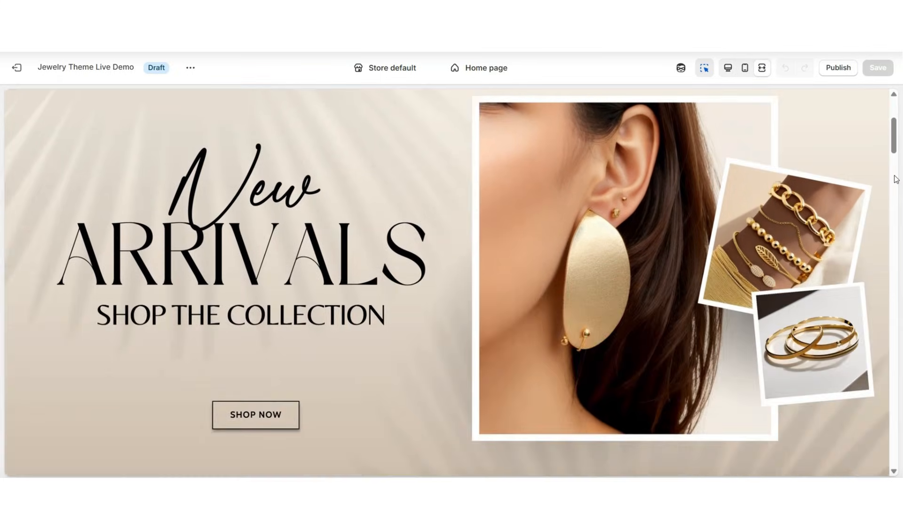
scroll(896, 178, down, 10)
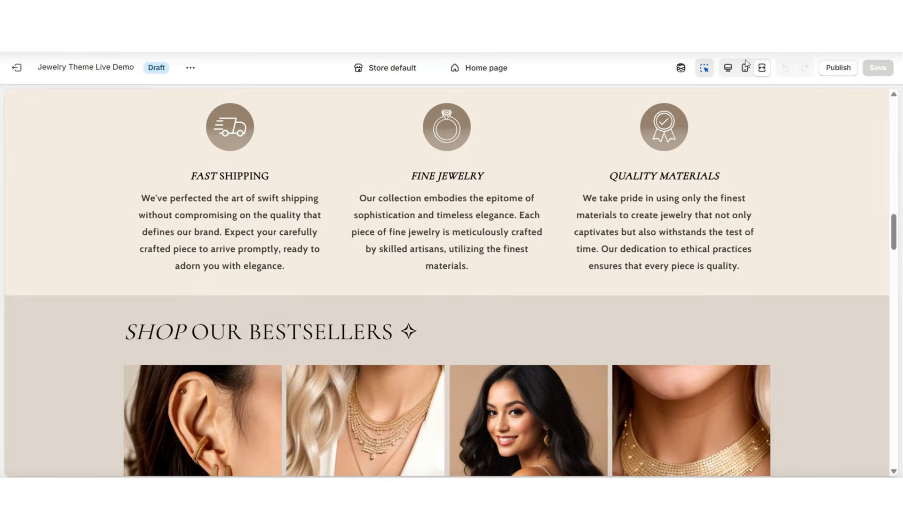
click(745, 67)
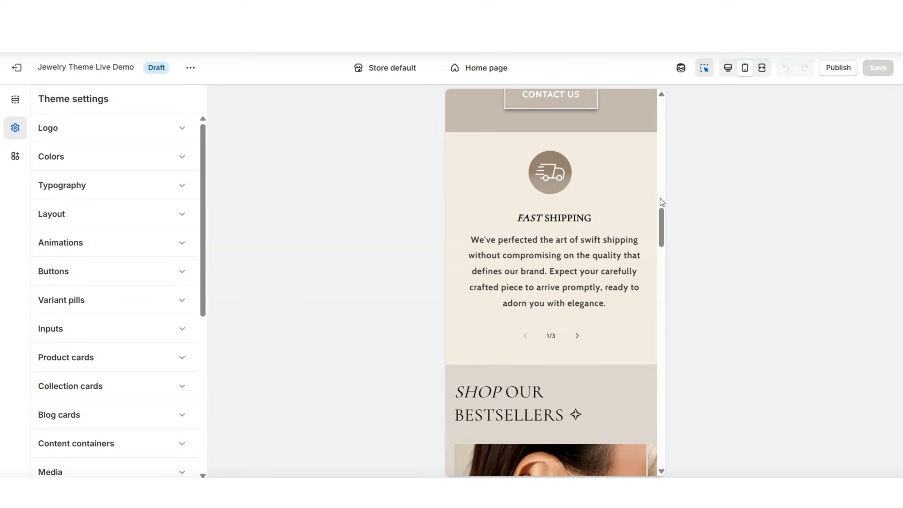
scroll(659, 198, down, 3)
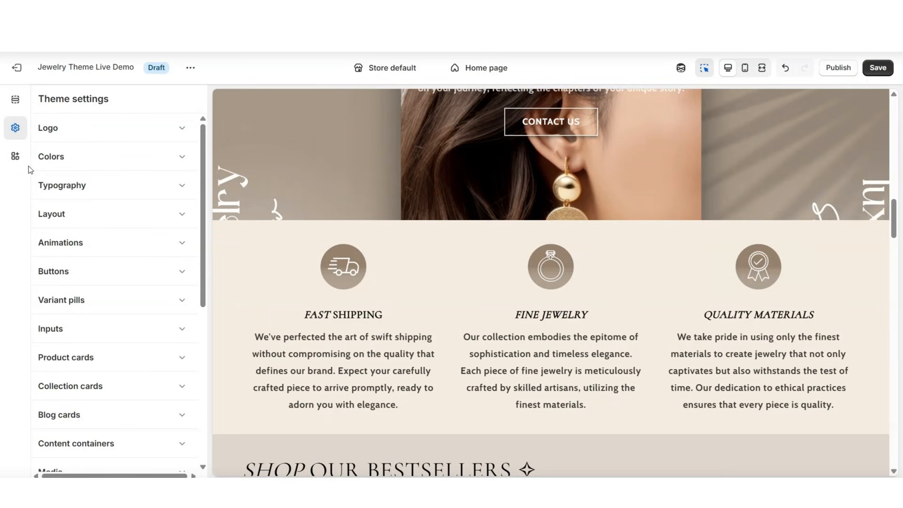
Step: Add a new color scheme to the theme and apply Scheme 6 to the Shop Our Bestsellers featured collection section
click(50, 162)
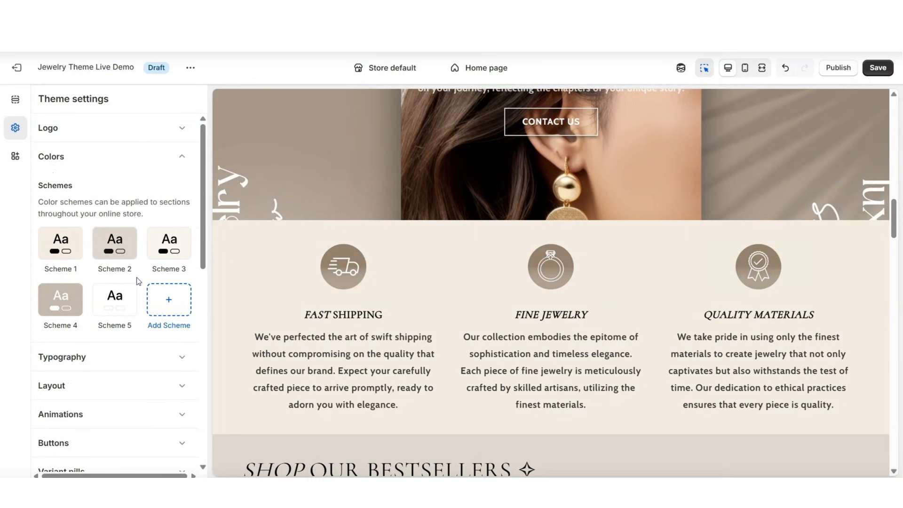
click(169, 303)
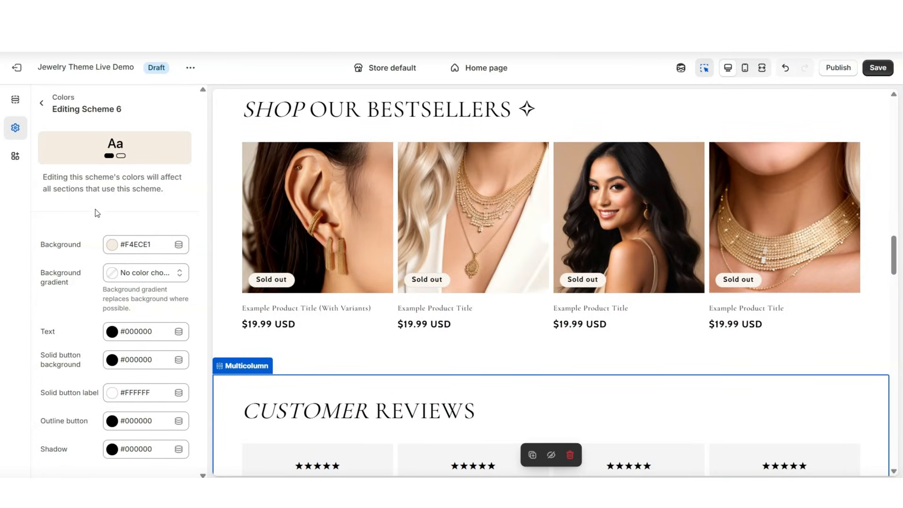
click(230, 208)
scroll(197, 280, down, 5)
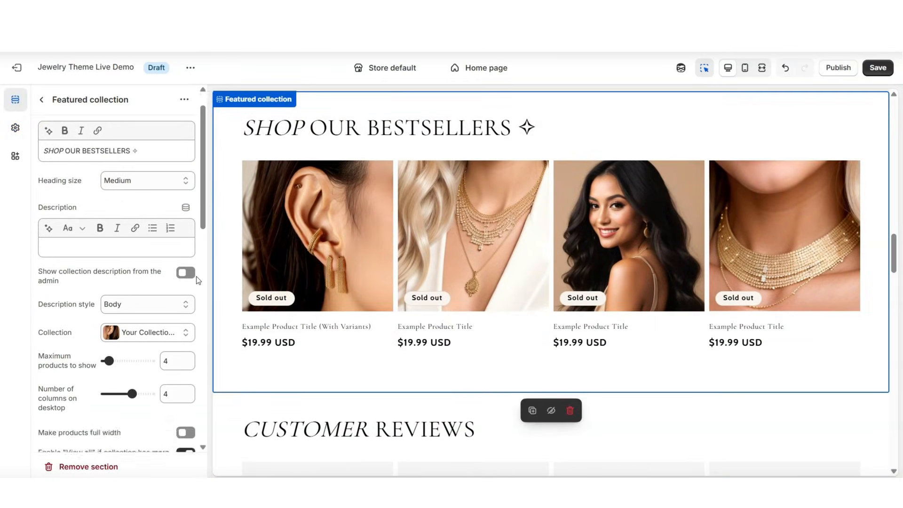
scroll(186, 280, down, 2)
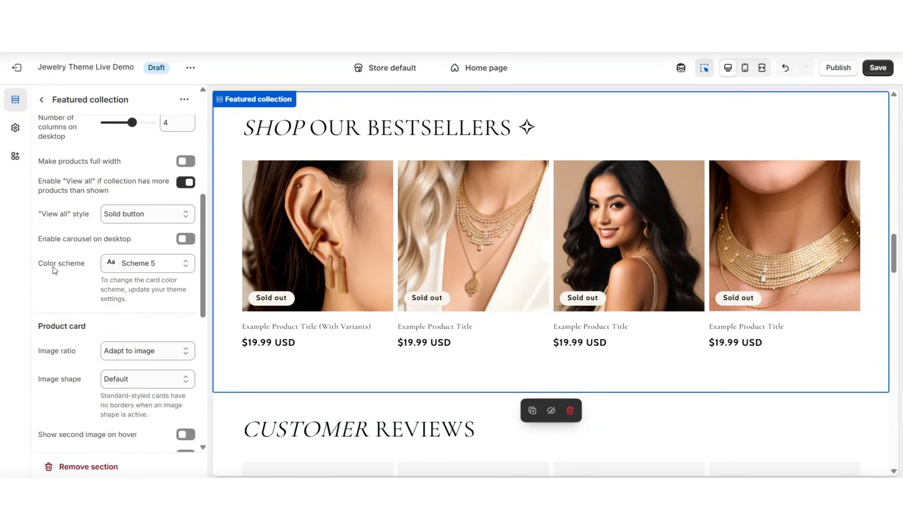
click(131, 270)
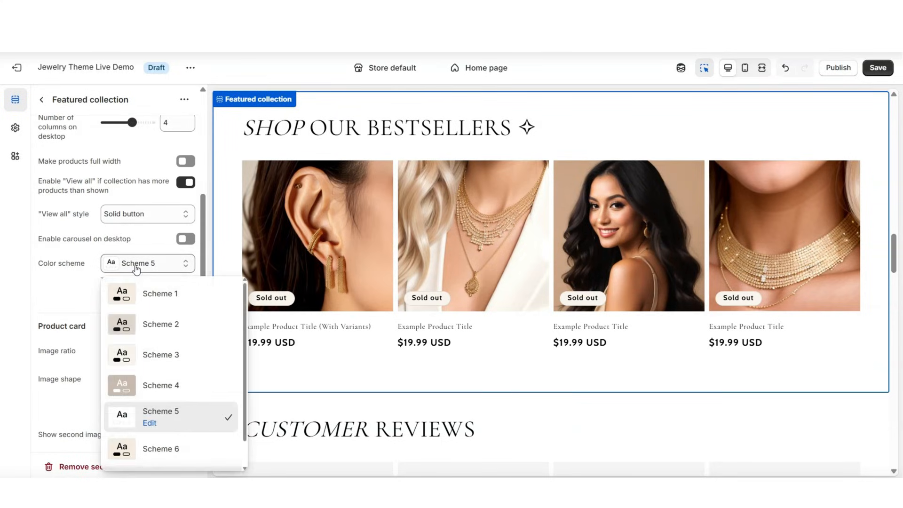
click(162, 450)
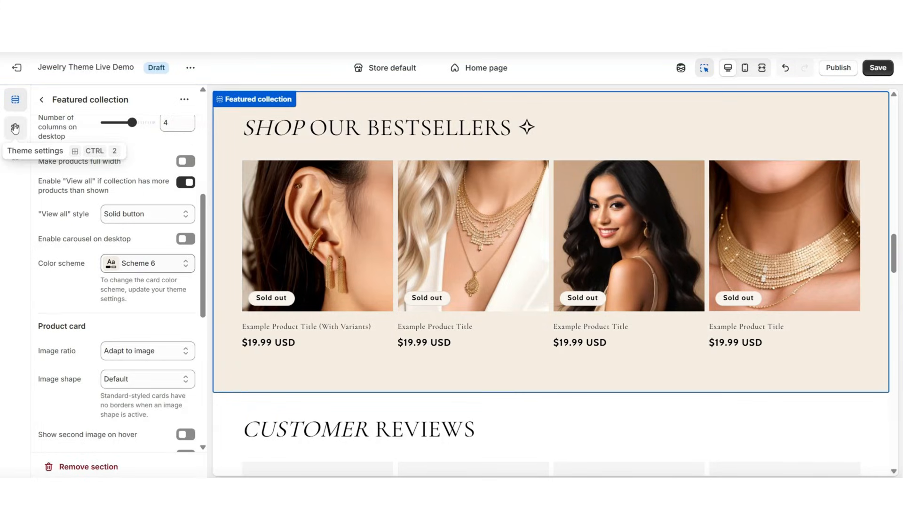
Step: Set the background color of Scheme 6 to #ECE5DB
click(15, 128)
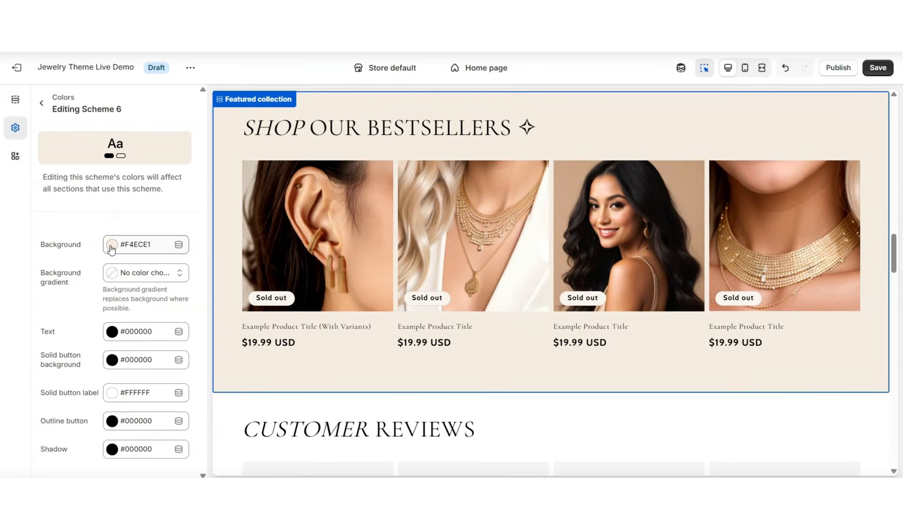
click(111, 245)
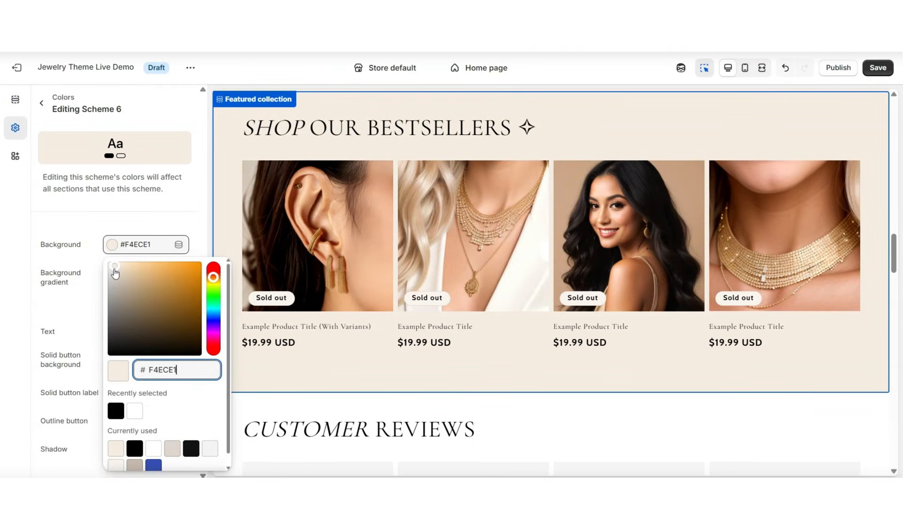
click(115, 270)
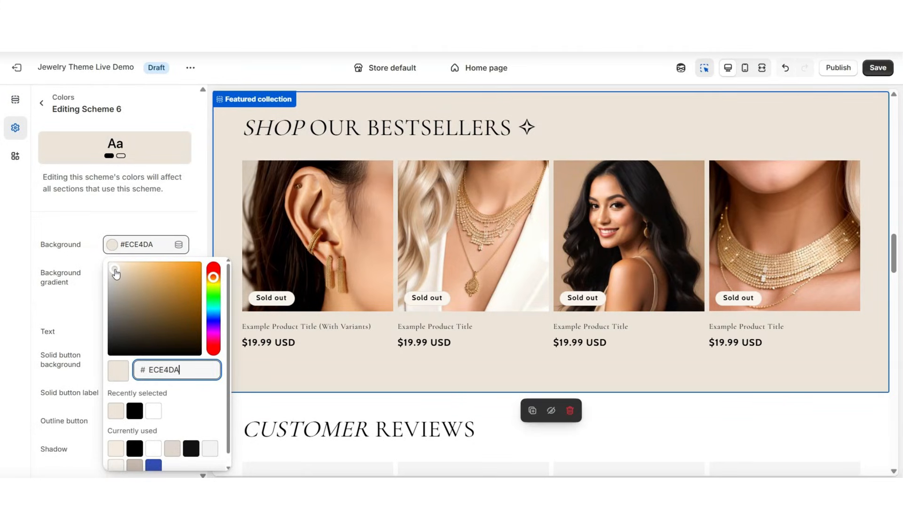
click(78, 305)
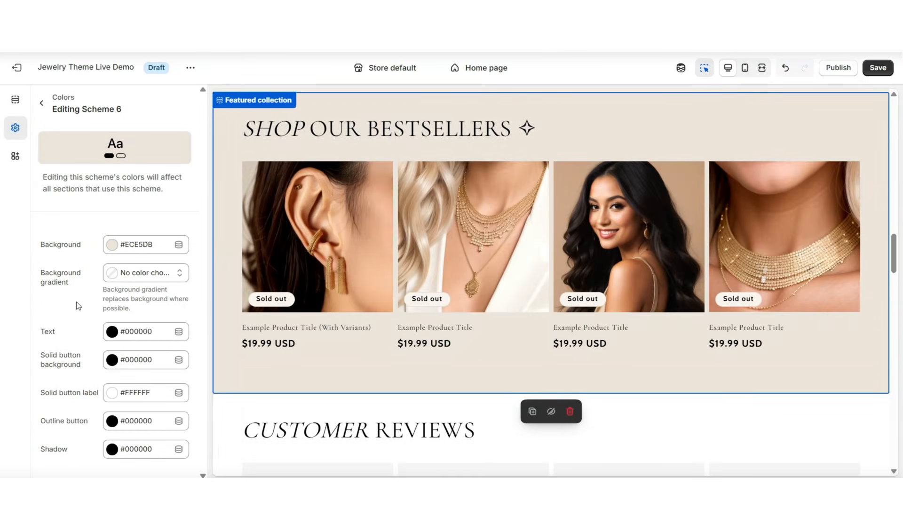
Step: Try a light-to-beige background gradient on Scheme 6 and preview it full width on the bestsellers section
click(112, 275)
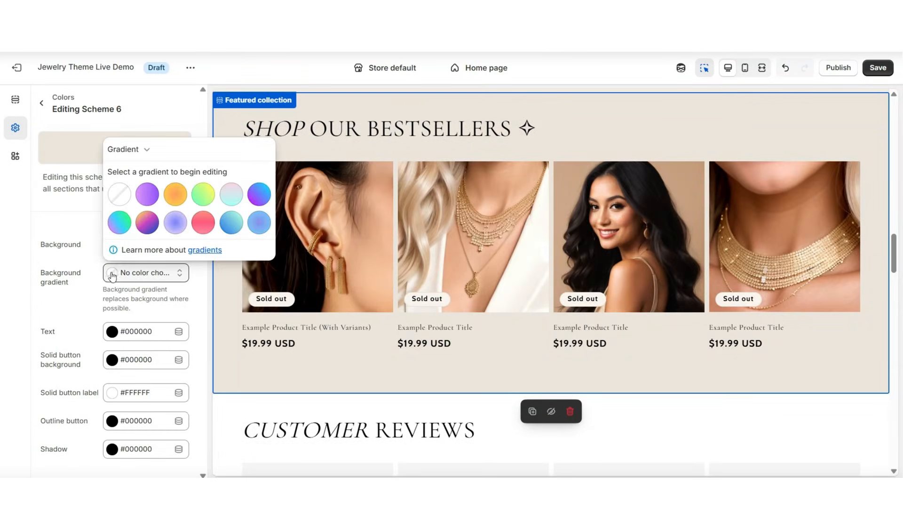
click(152, 227)
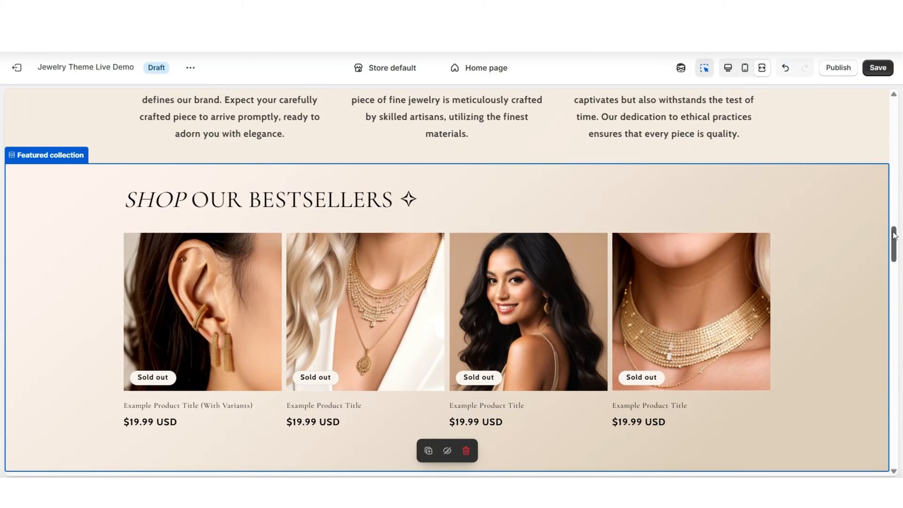
scroll(893, 238, down, 1)
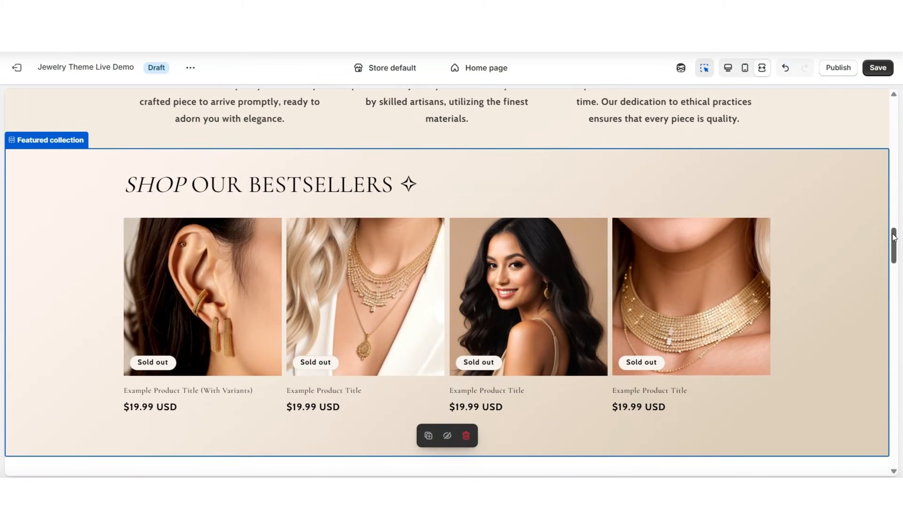
scroll(893, 238, down, 1)
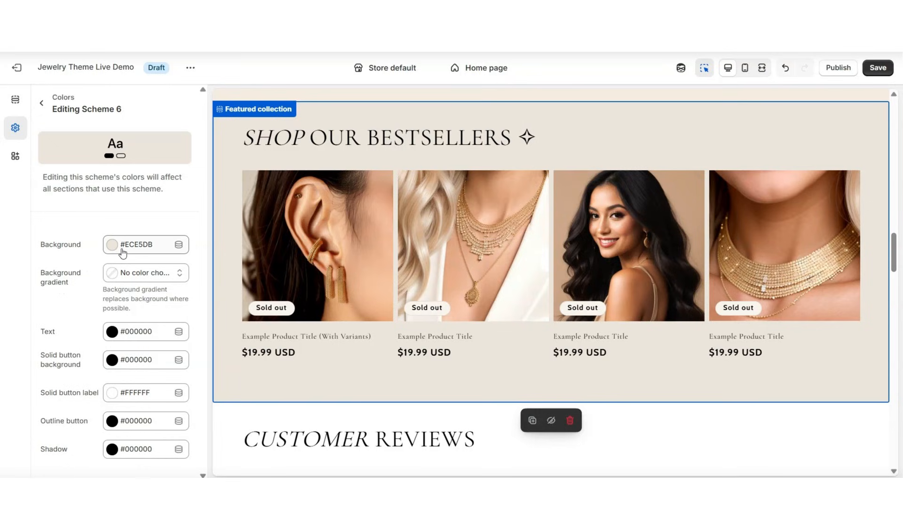
Step: Try the brown #776559 as the text color of Scheme 6
click(111, 330)
drag(145, 182, 141, 159)
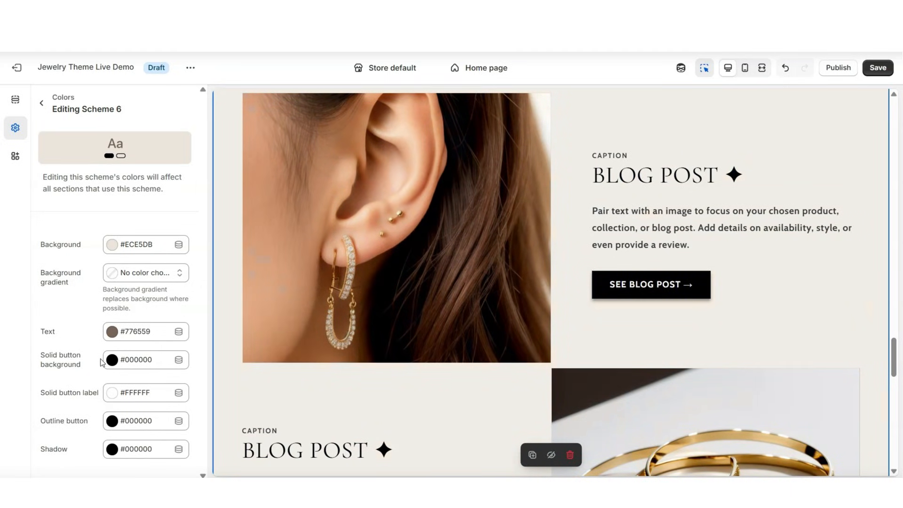
Step: Set the solid button background color of Scheme 6 to #9B8A7E
click(123, 365)
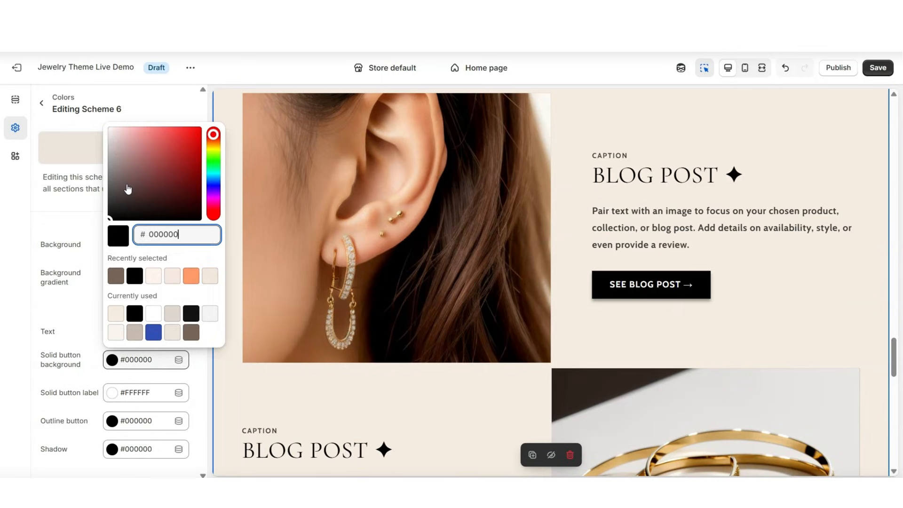
drag(127, 189, 125, 164)
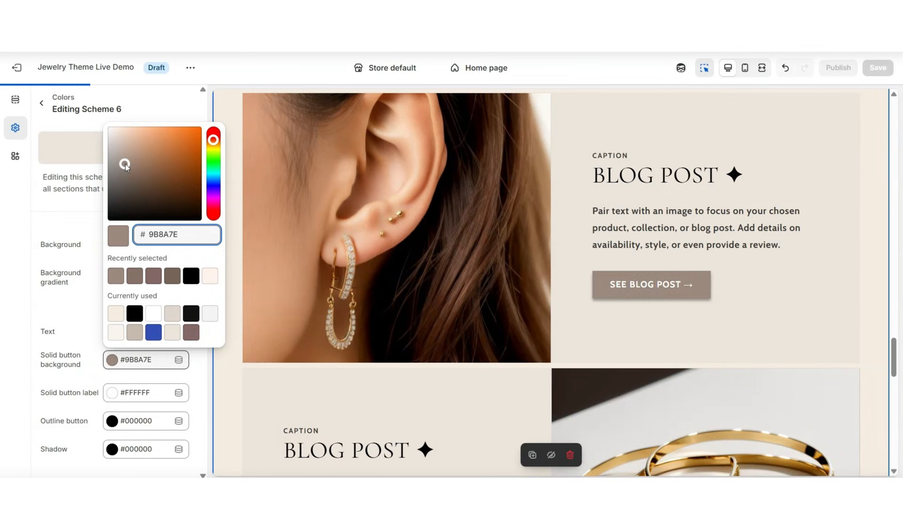
click(870, 315)
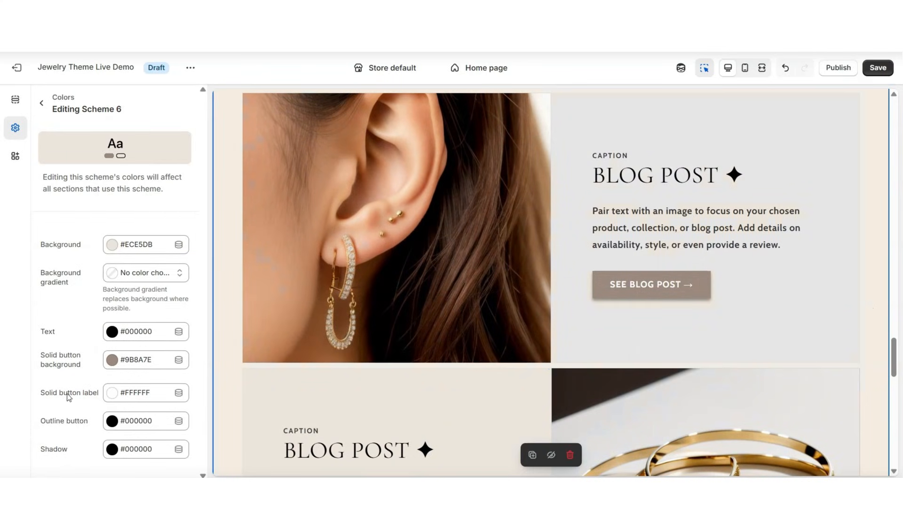
Step: Try adjusting the solid button label color of Scheme 6, ending on white #FFFFFF
click(111, 395)
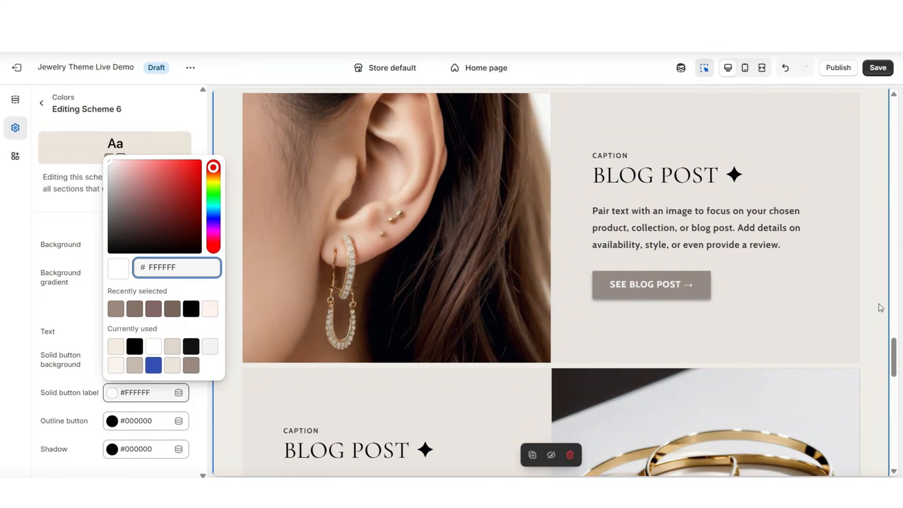
drag(109, 162, 93, 145)
click(87, 434)
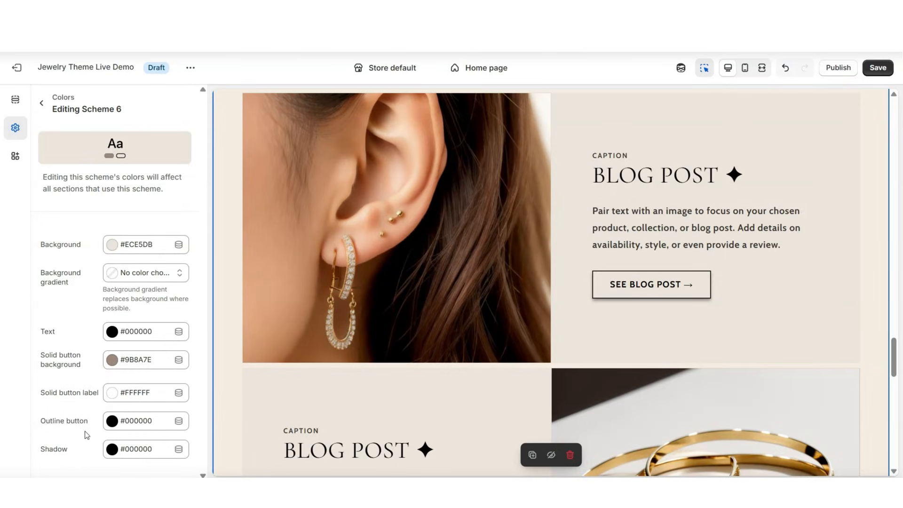
Step: Try a different outline button color on Scheme 6 and add another color scheme to the theme
click(112, 421)
mouse_move(116, 240)
mouse_down()
mouse_move(113, 202)
mouse_move(113, 222)
mouse_up()
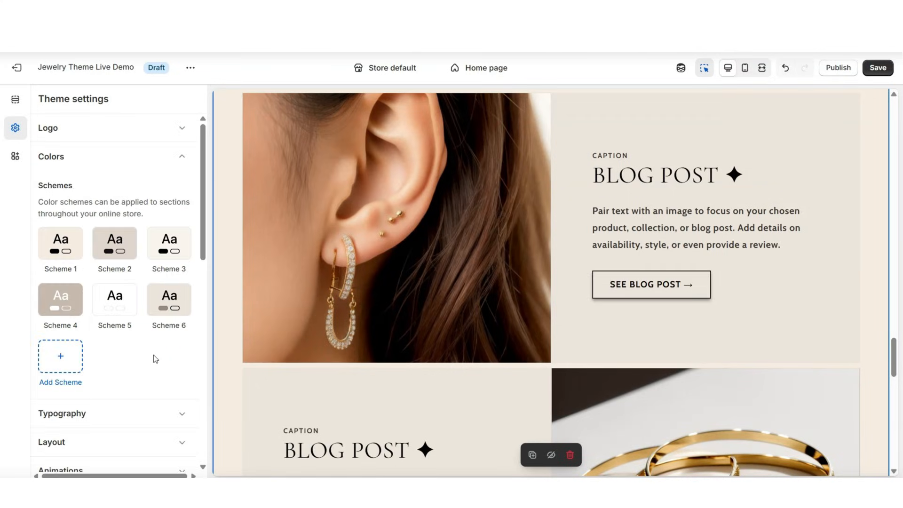
click(60, 357)
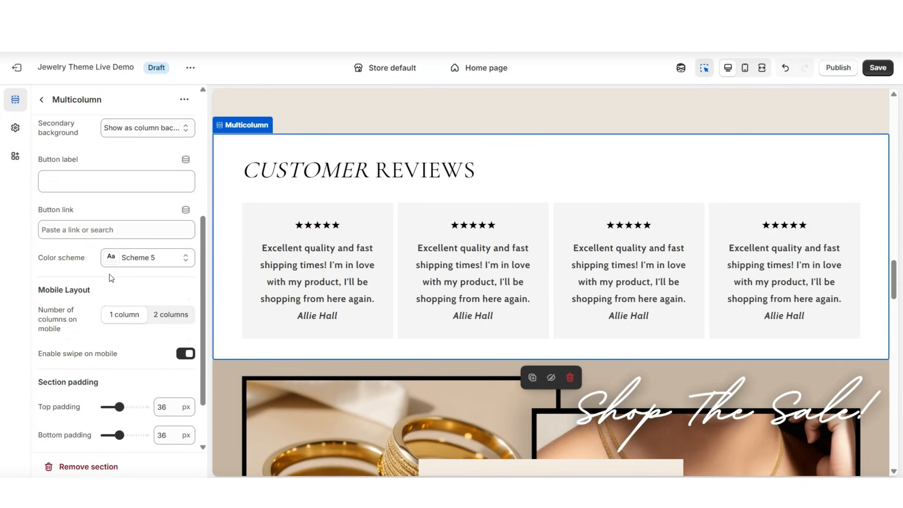
Step: Apply Scheme 3 to the Customer Reviews multicolumn section and preview the home page at full width
click(136, 258)
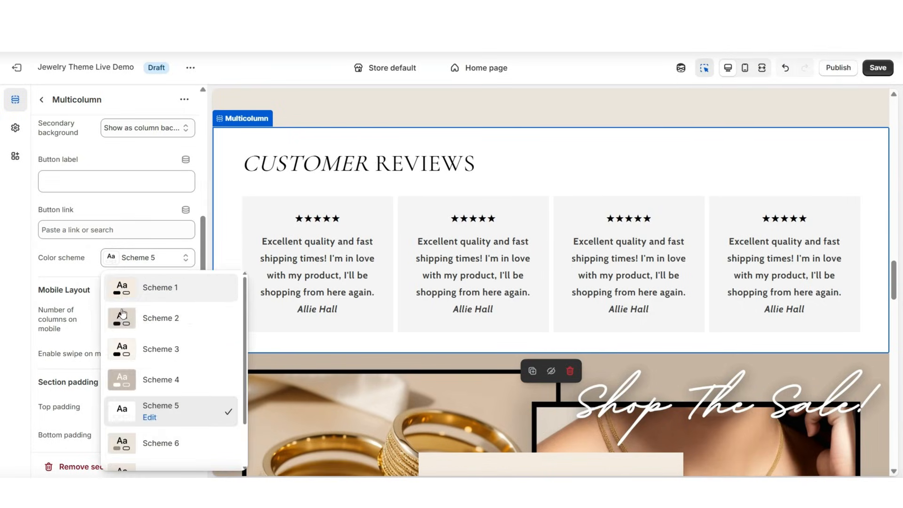
click(129, 348)
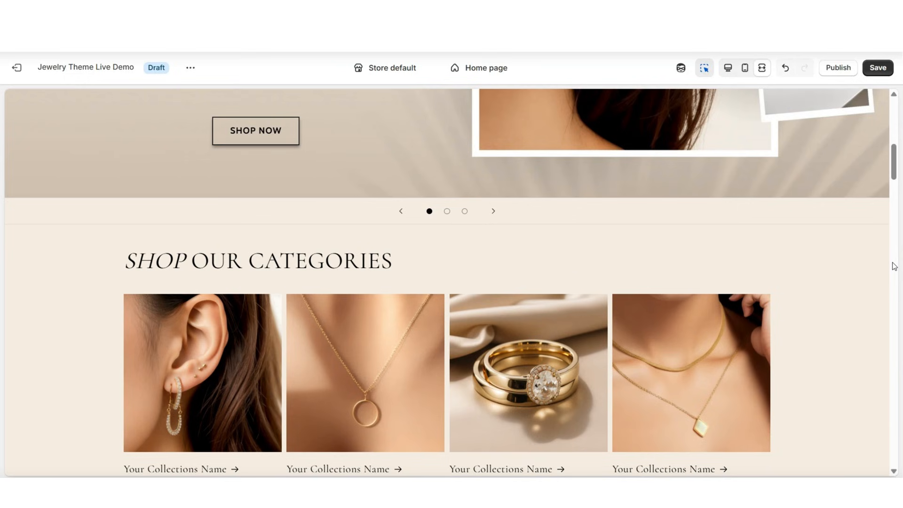
scroll(894, 266, up, 10)
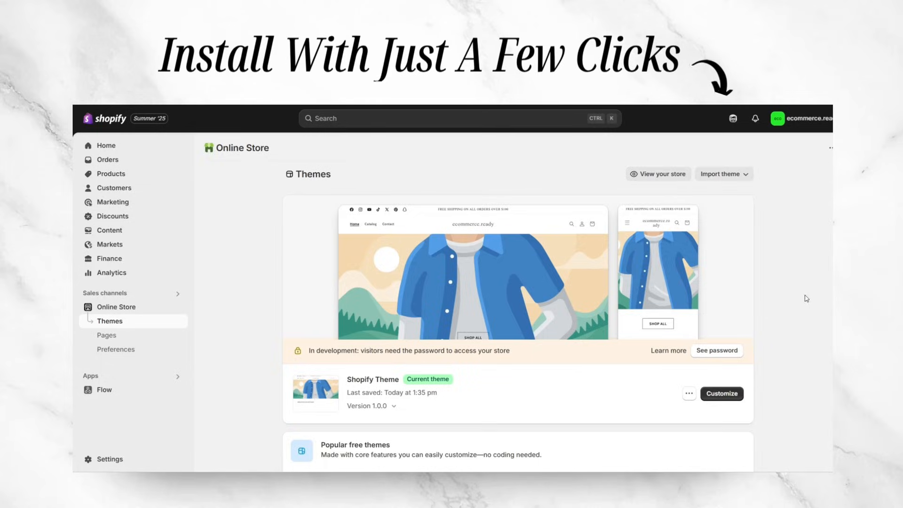
Step: Upload the theme file ShopifyTheme.zip.zip to the online store's themes
click(722, 173)
click(732, 211)
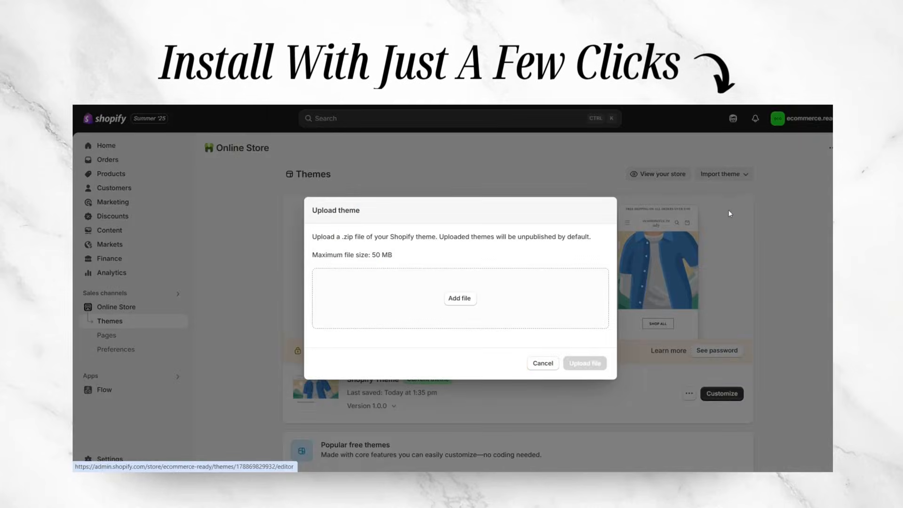
click(459, 298)
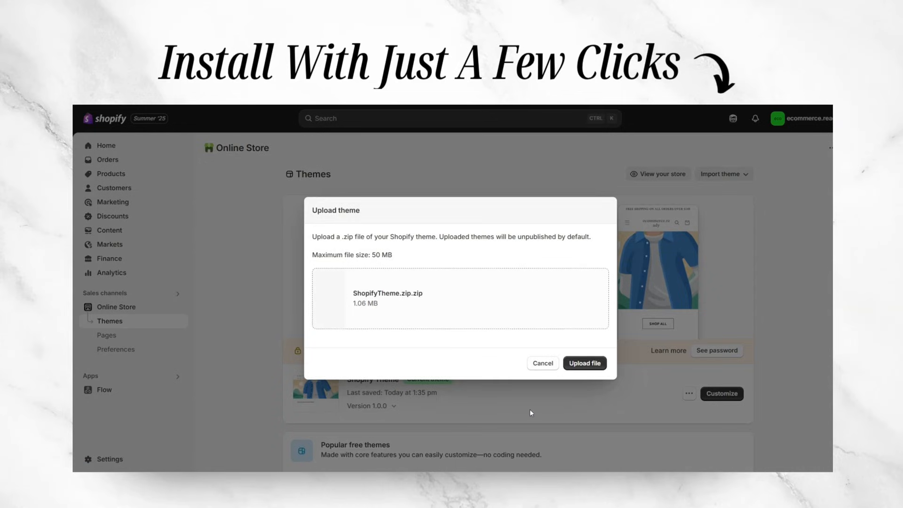
click(599, 366)
Step: Examine the buttons across the home page's sale, email signup, blog post and Instagram sections in the full-width preview
scroll(597, 367, down, 2)
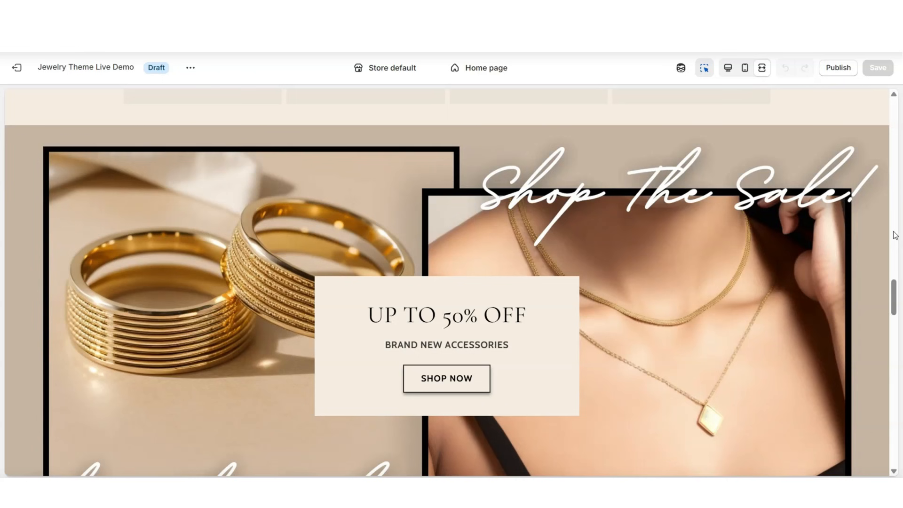
scroll(894, 235, down, 1)
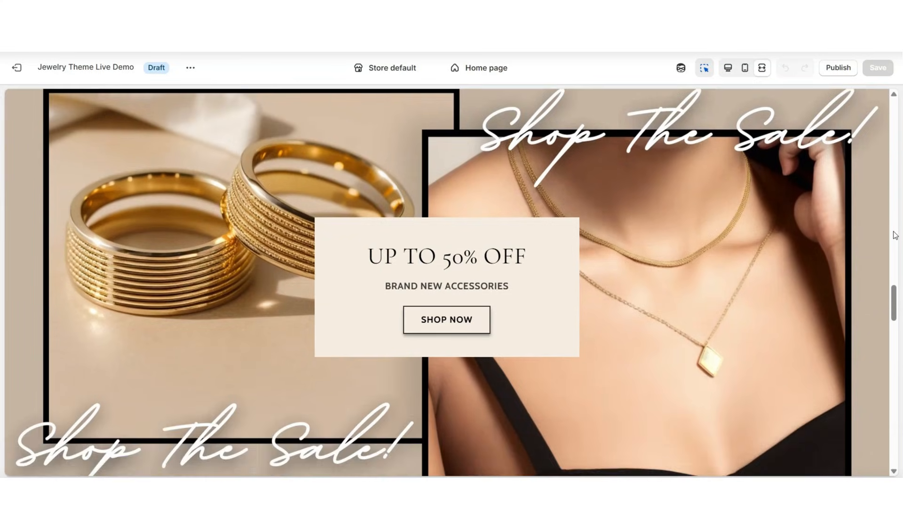
scroll(895, 235, down, 7)
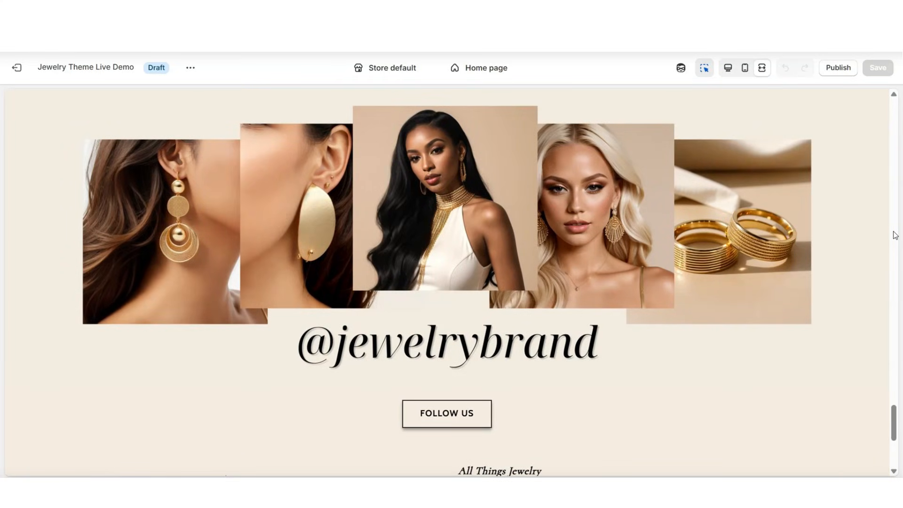
scroll(895, 235, up, 1)
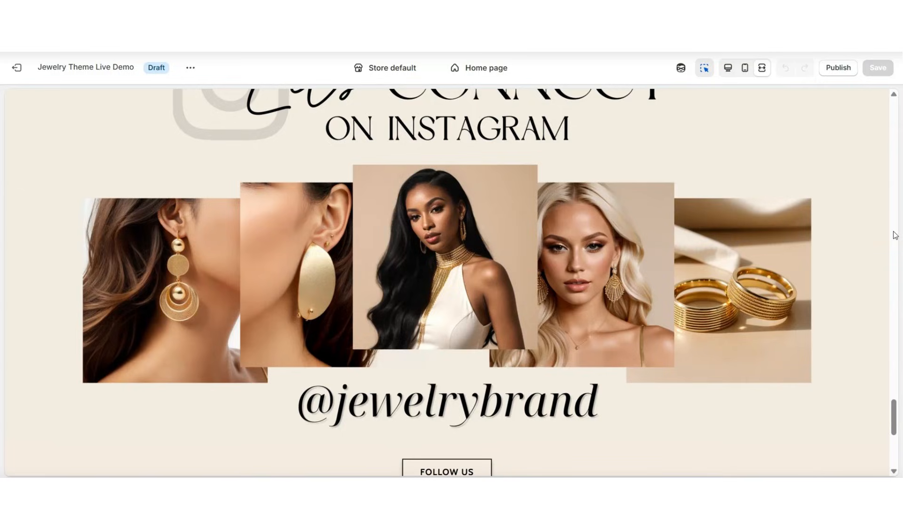
scroll(895, 235, up, 8)
scroll(895, 235, up, 3)
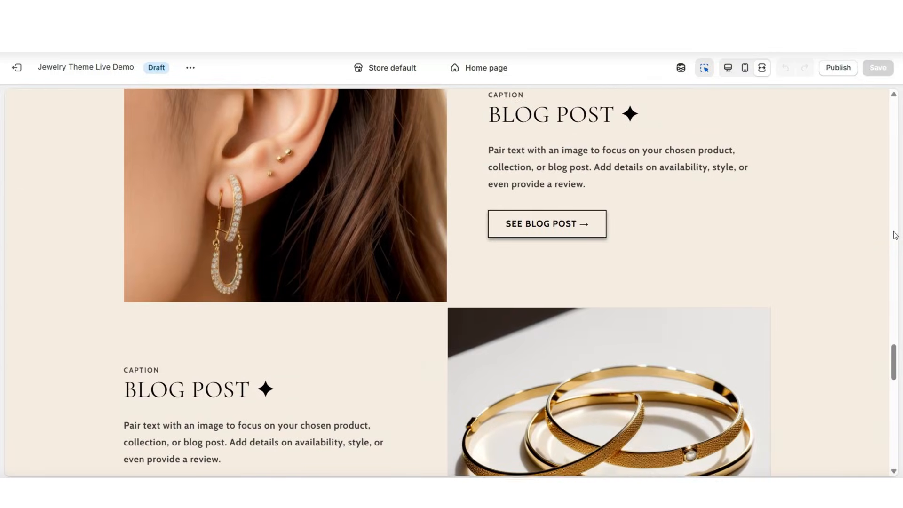
scroll(898, 338, down, 2)
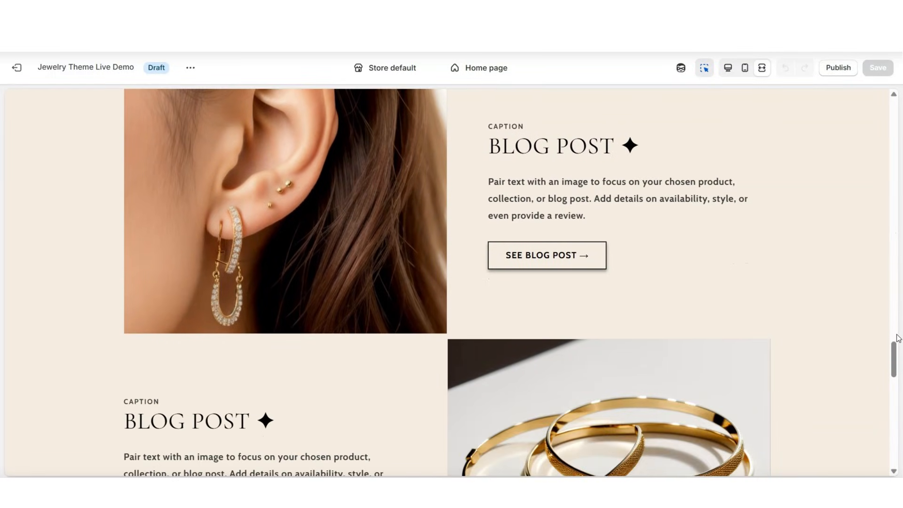
scroll(894, 342, up, 5)
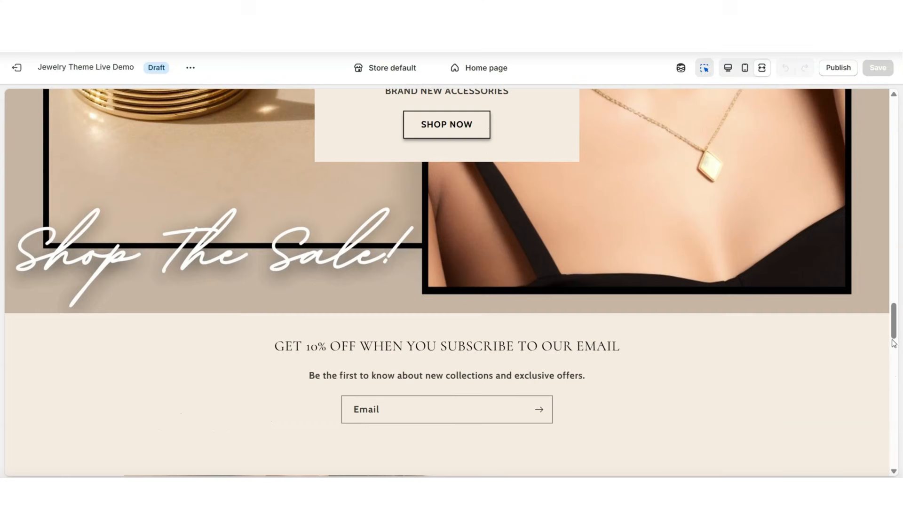
scroll(894, 342, up, 3)
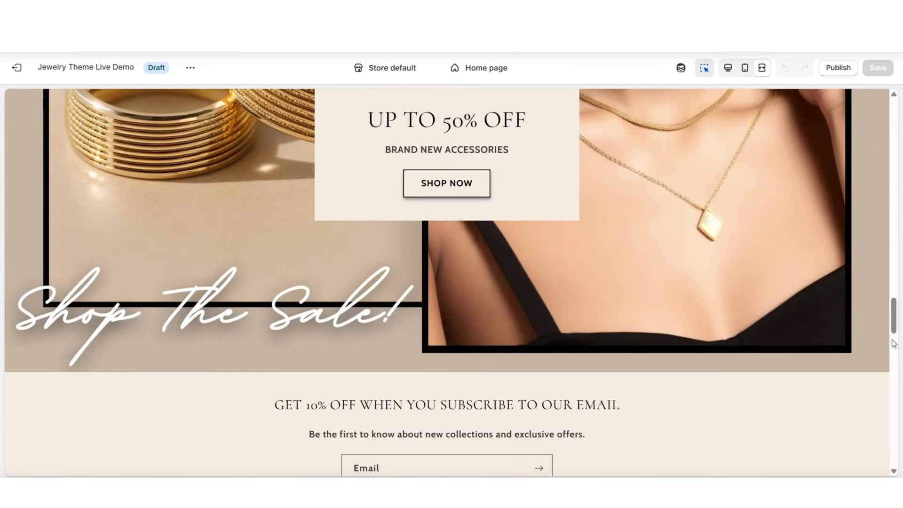
Step: Try a thicker border and 0% border opacity in the theme-wide button settings
click(729, 67)
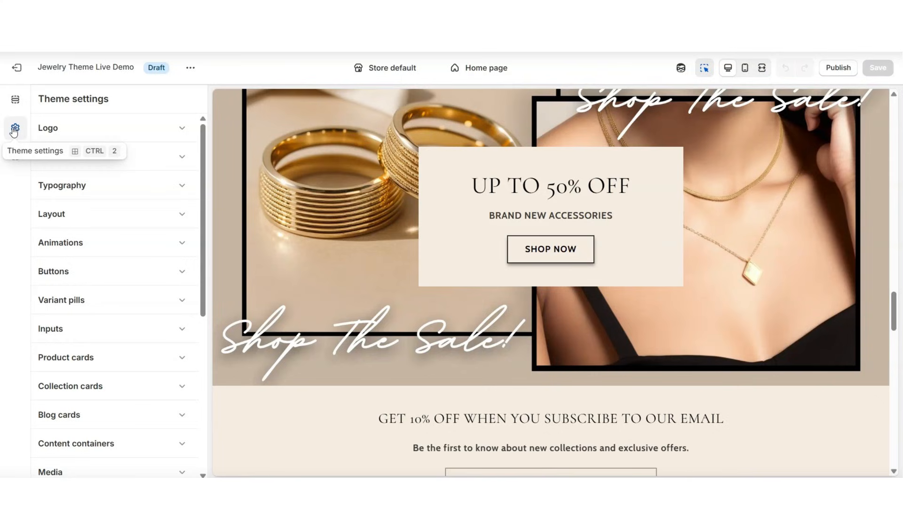
scroll(16, 128, down, 1)
scroll(60, 201, down, 1)
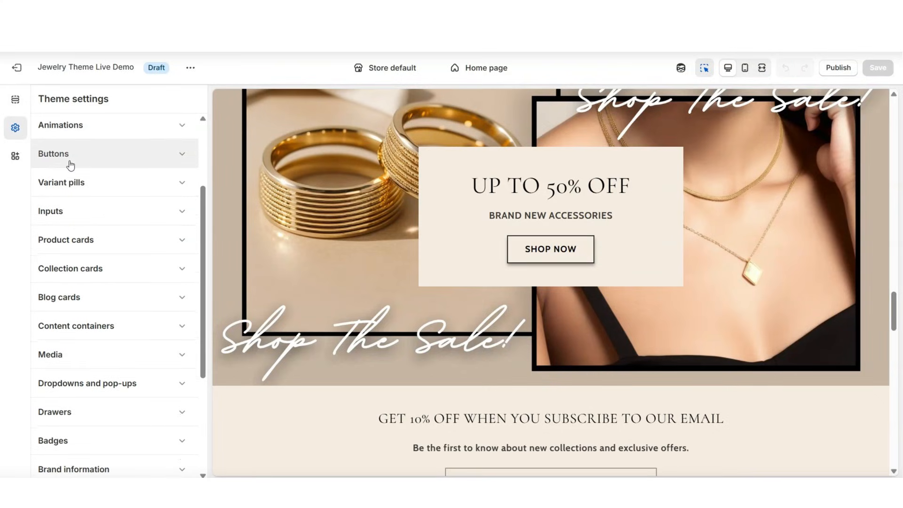
click(70, 163)
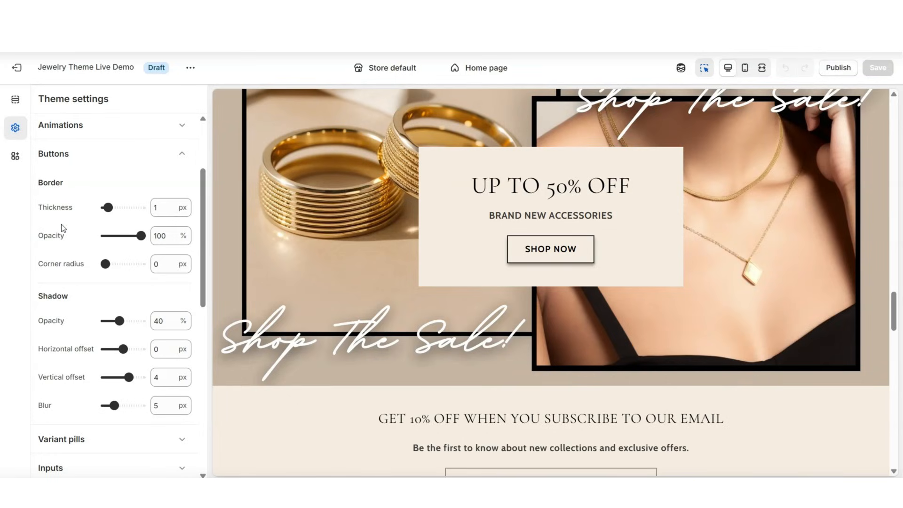
drag(108, 204, 124, 205)
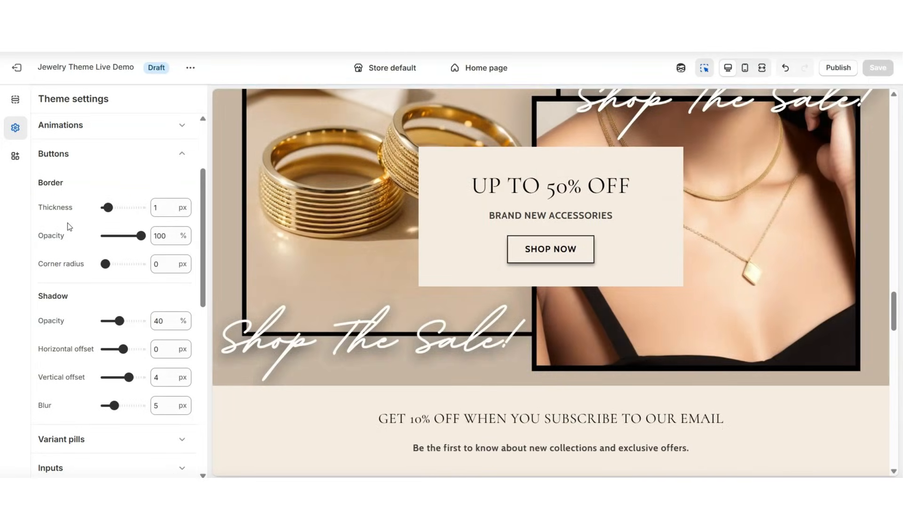
click(106, 236)
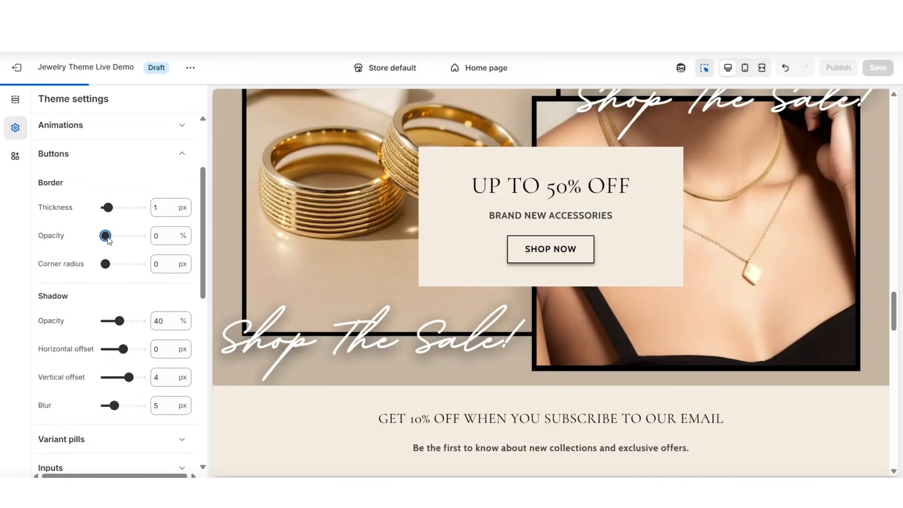
key(ctrl+z)
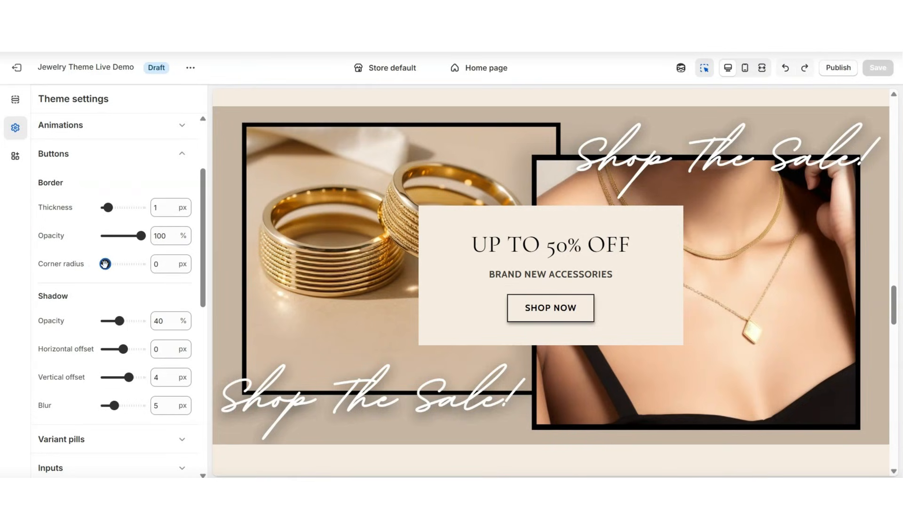
Step: Try a 30 px corner radius, 100% shadow opacity and different shadow offsets on the theme's buttons
drag(104, 263, 132, 265)
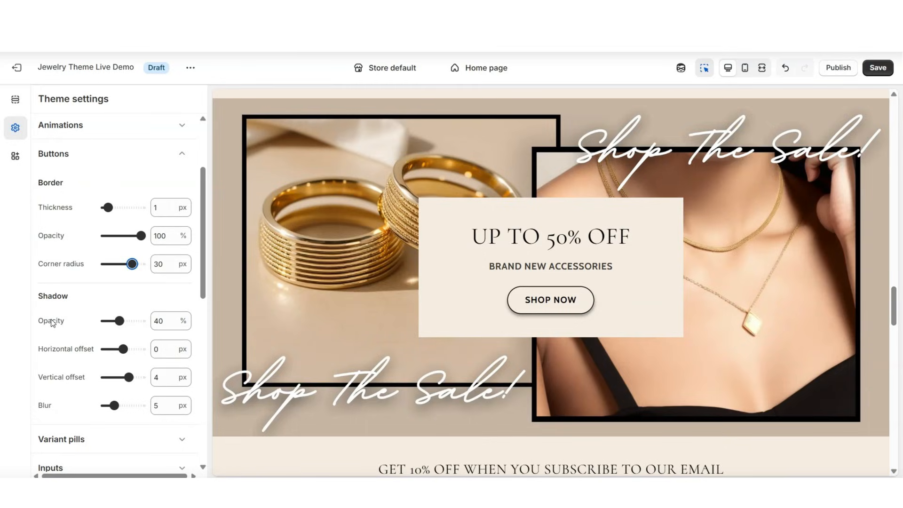
drag(119, 320, 141, 322)
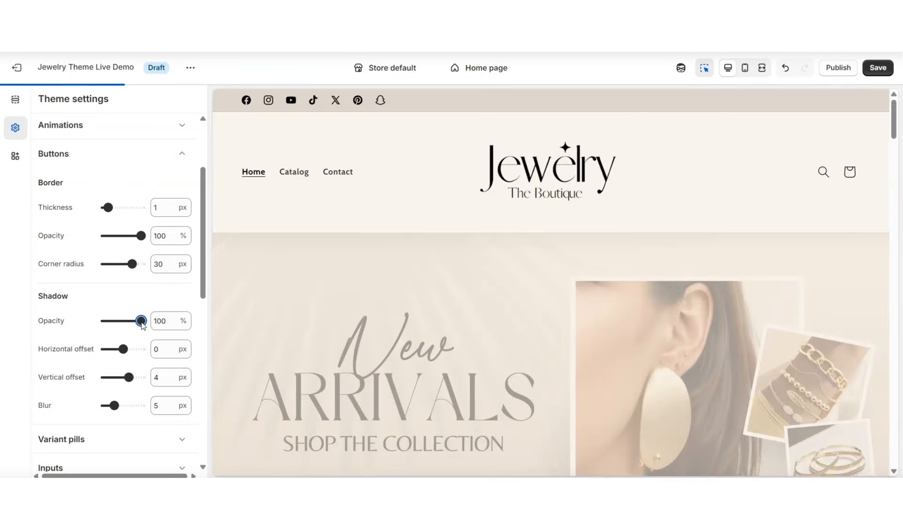
key(ctrl+z)
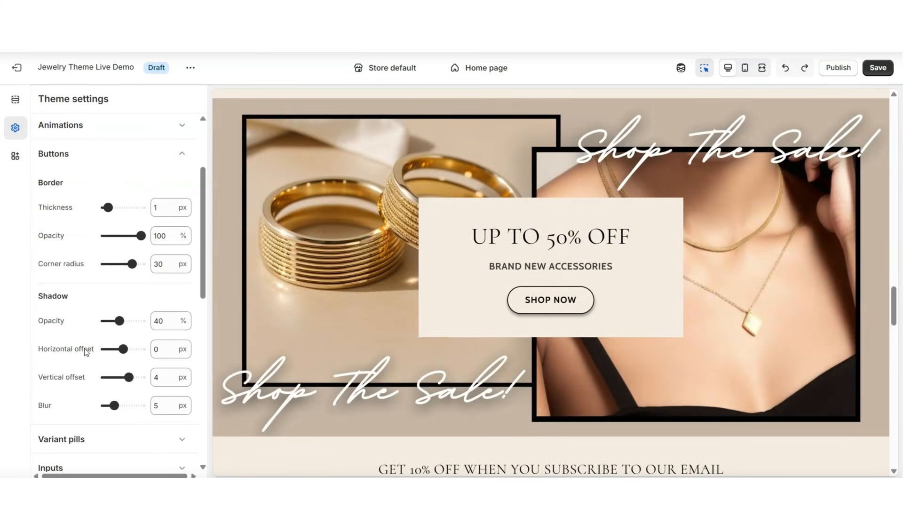
drag(124, 349, 141, 377)
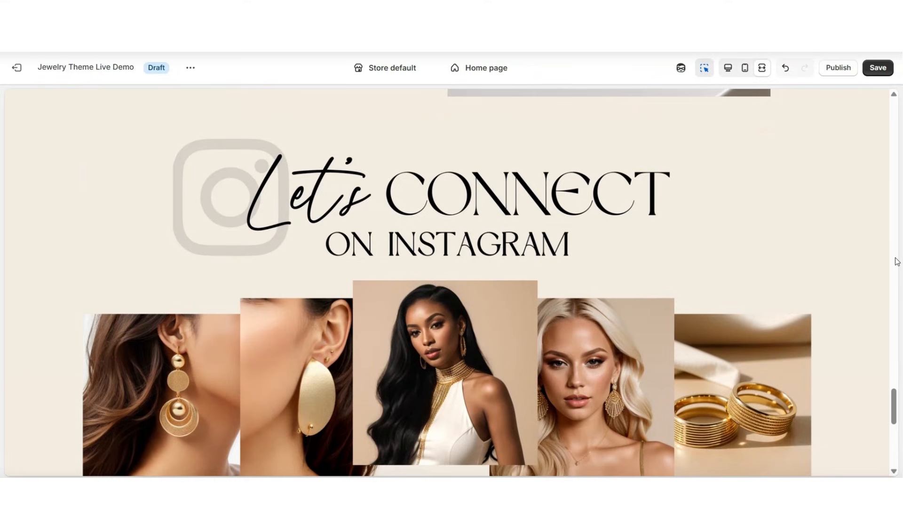
scroll(897, 262, down, 1)
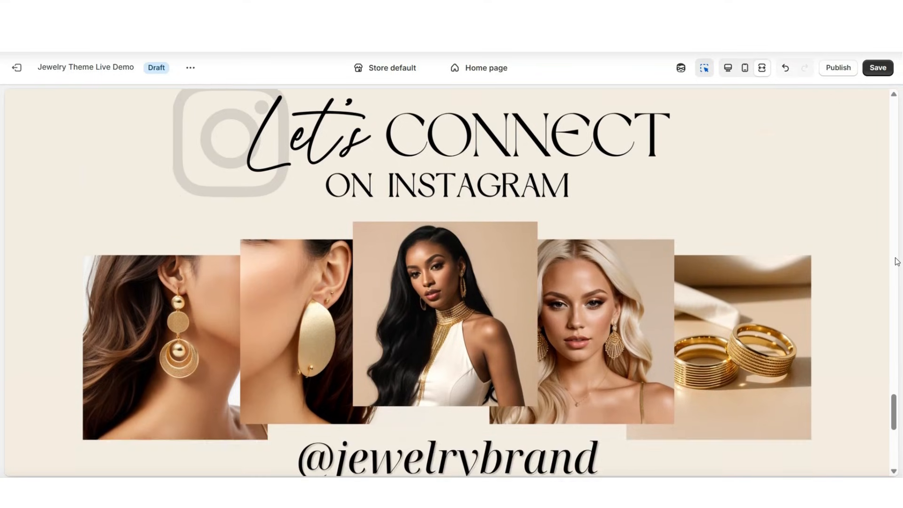
scroll(897, 262, down, 2)
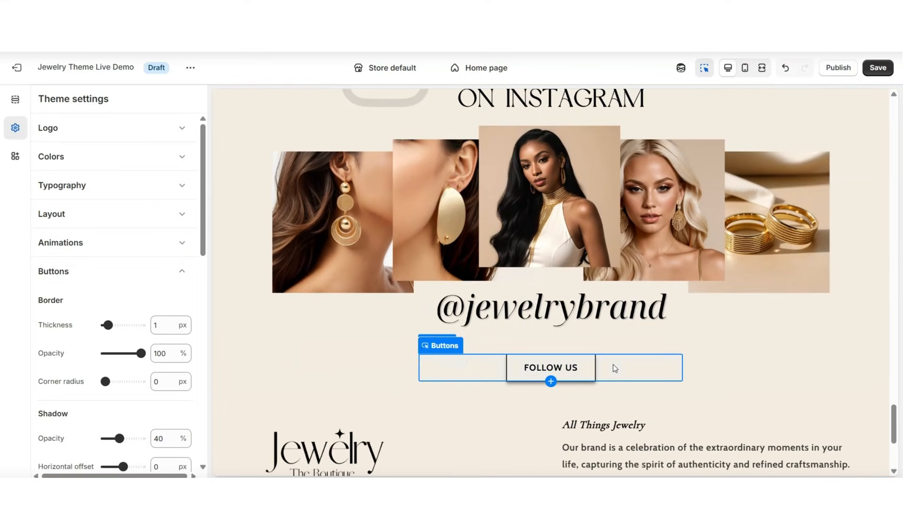
click(613, 367)
click(63, 281)
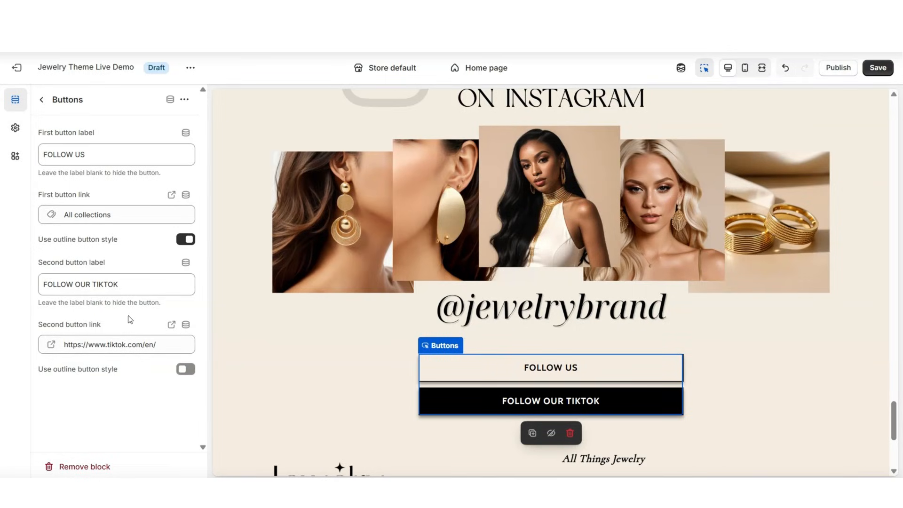
click(183, 370)
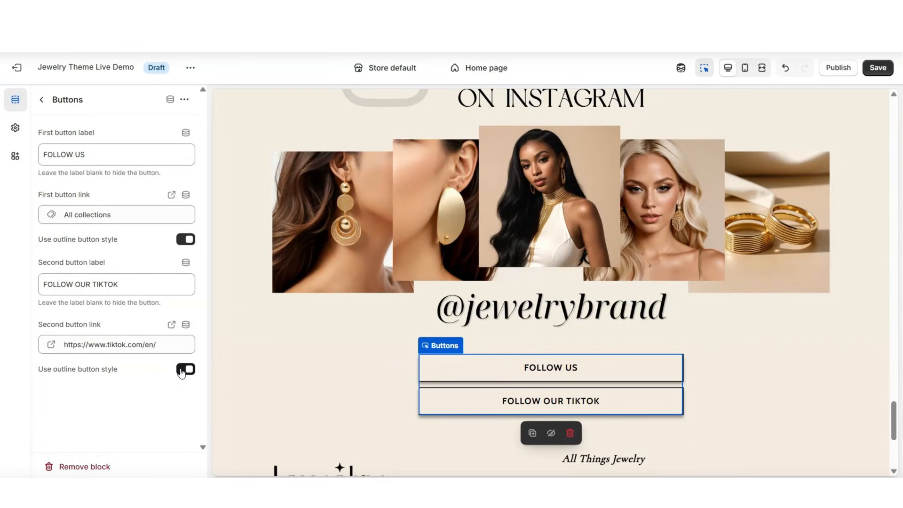
click(762, 68)
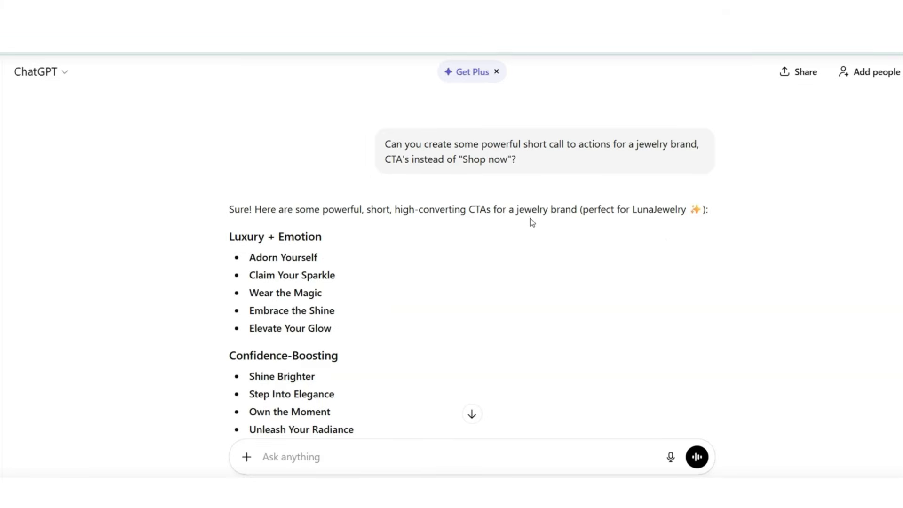
Step: Switch to ChatGPT and copy "Choose Your Shine" from its call-to-action suggestions under Modern + Minimal
mouse_move(499, 159)
scroll(381, 244, down, 3)
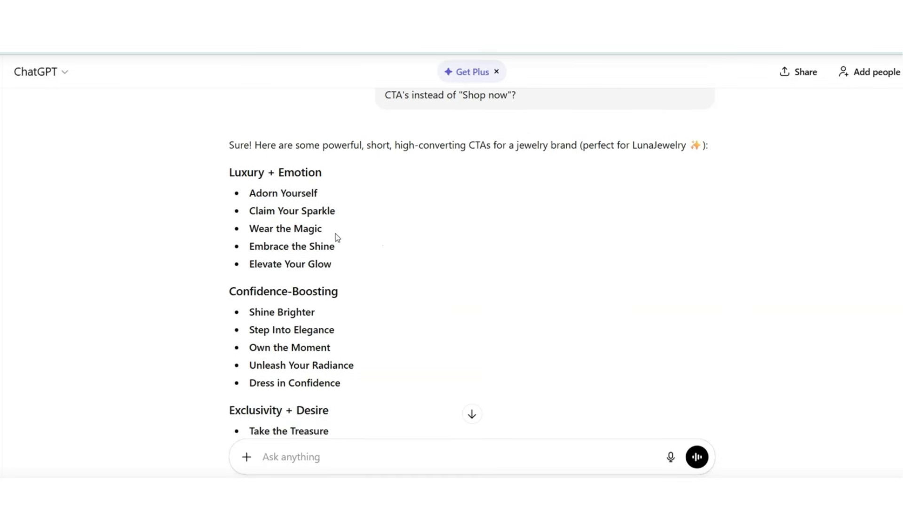
scroll(327, 272, down, 3)
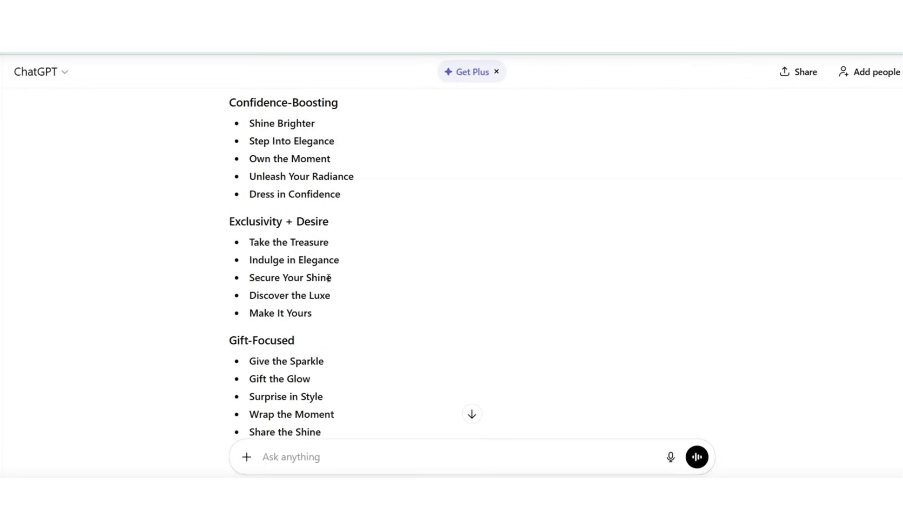
scroll(326, 277, down, 1)
scroll(322, 303, up, 2)
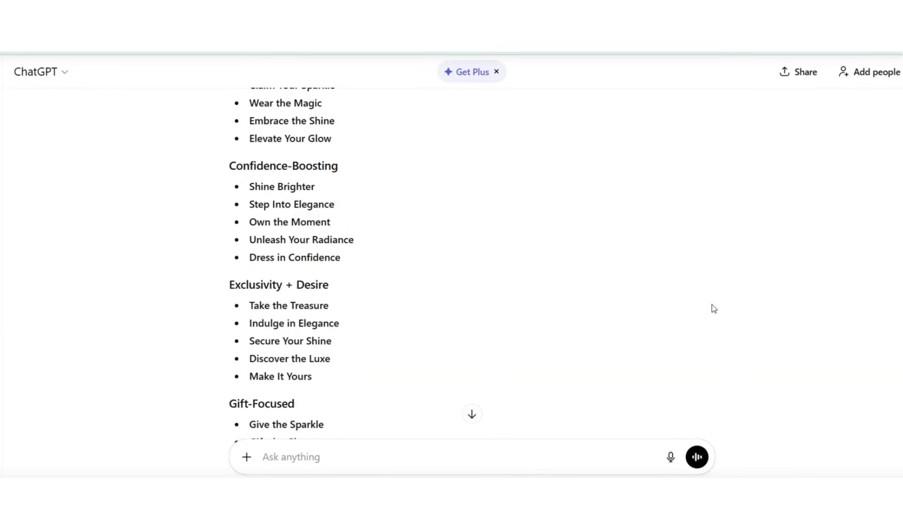
scroll(713, 308, down, 4)
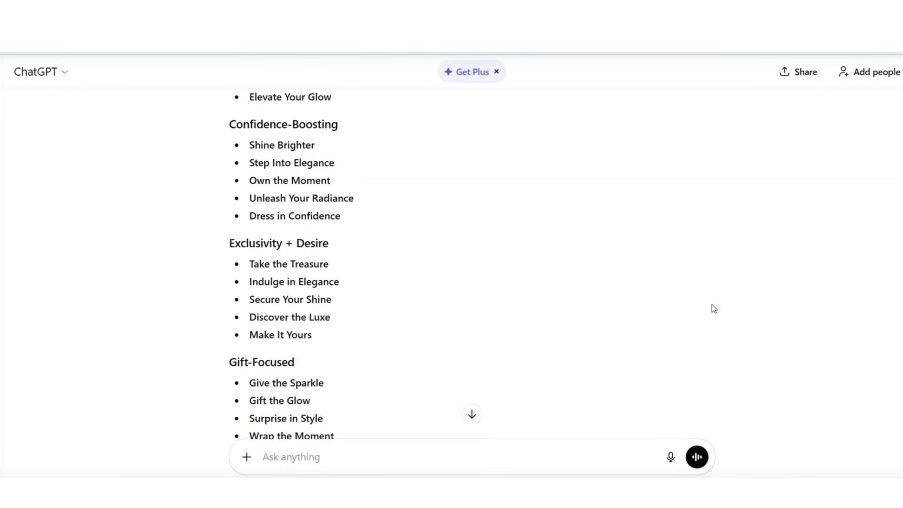
drag(251, 326, 338, 328)
key(ctrl+c)
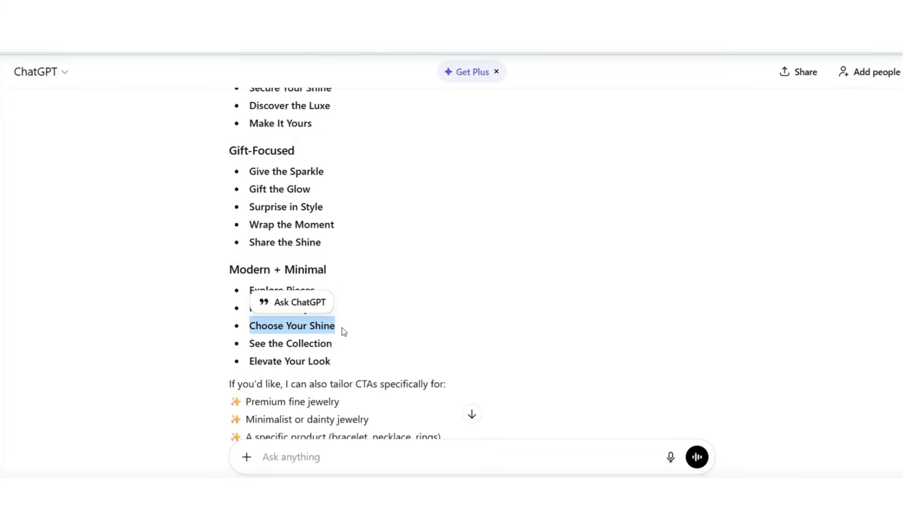
Step: Change the first button label in the UP TO 50% OFF banner to "CHOOSE YOUR SHINE!" and preview the page full width
click(396, 346)
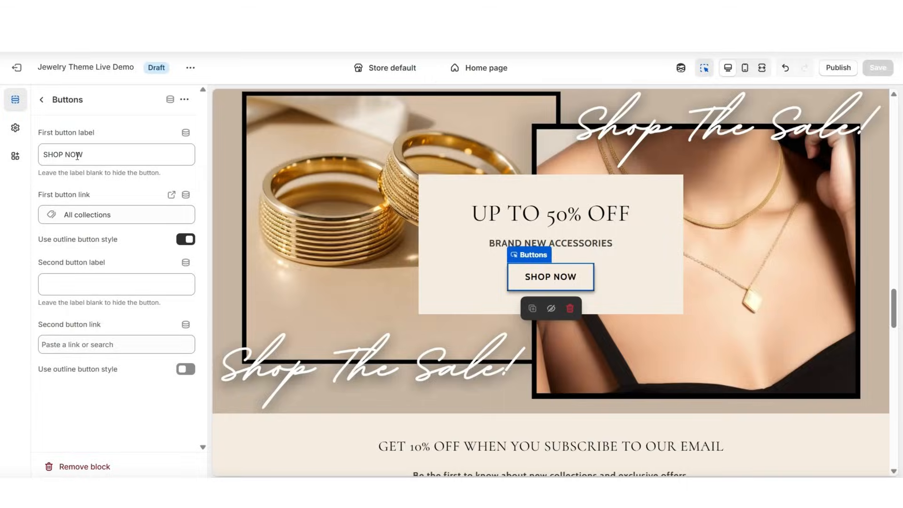
click(77, 154)
key(ctrl+a)
key(ctrl+v)
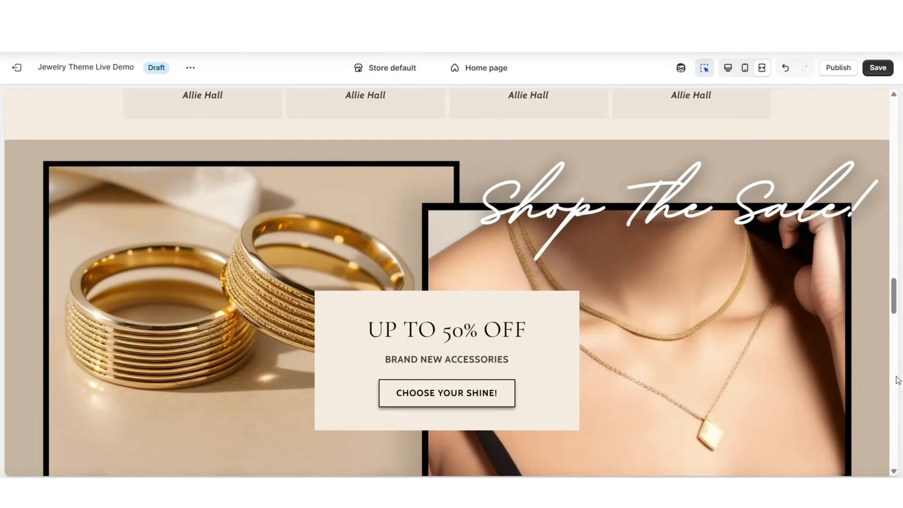
scroll(897, 380, down, 1)
scroll(897, 380, down, 1)
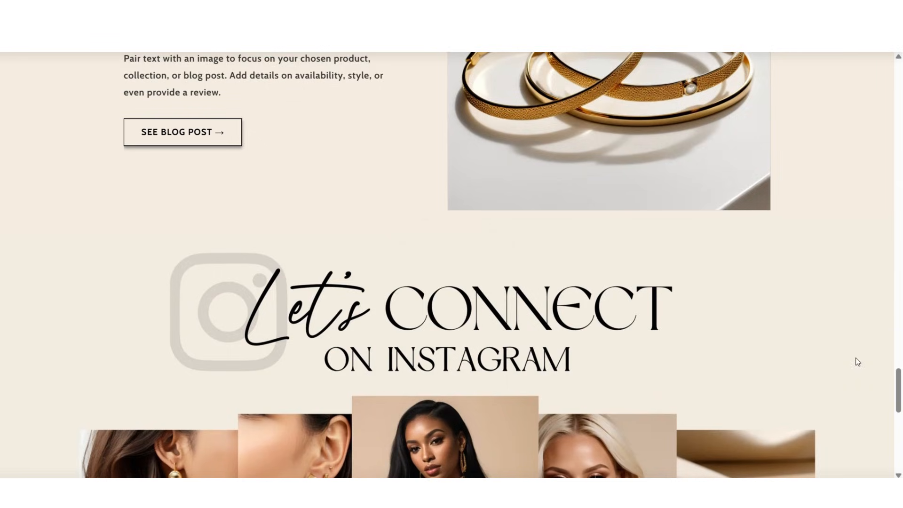
scroll(856, 361, down, 10)
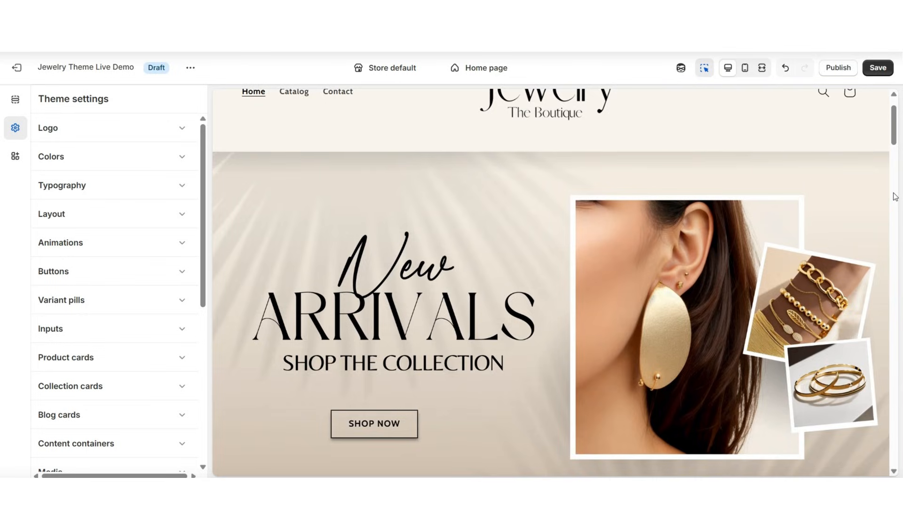
Step: Add an Announcement bar section to the header group and move it above the existing announcement bar
scroll(894, 196, up, 2)
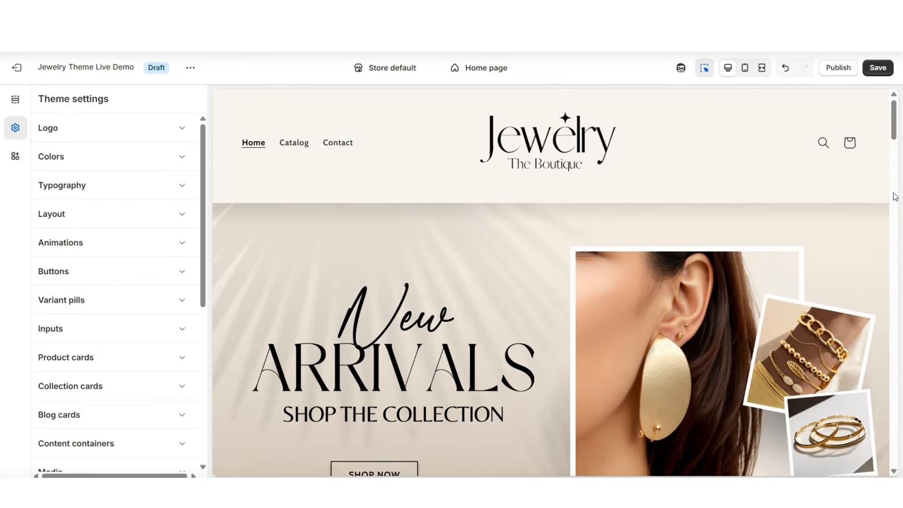
click(16, 104)
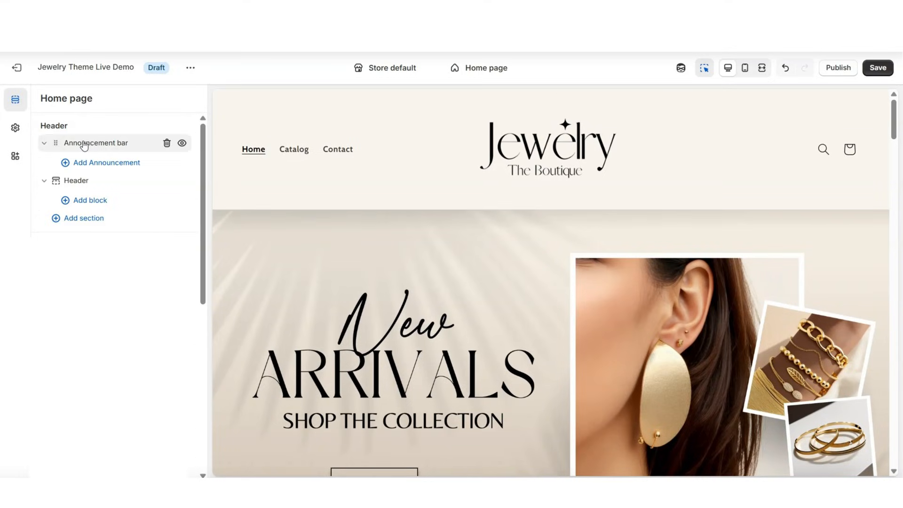
click(69, 219)
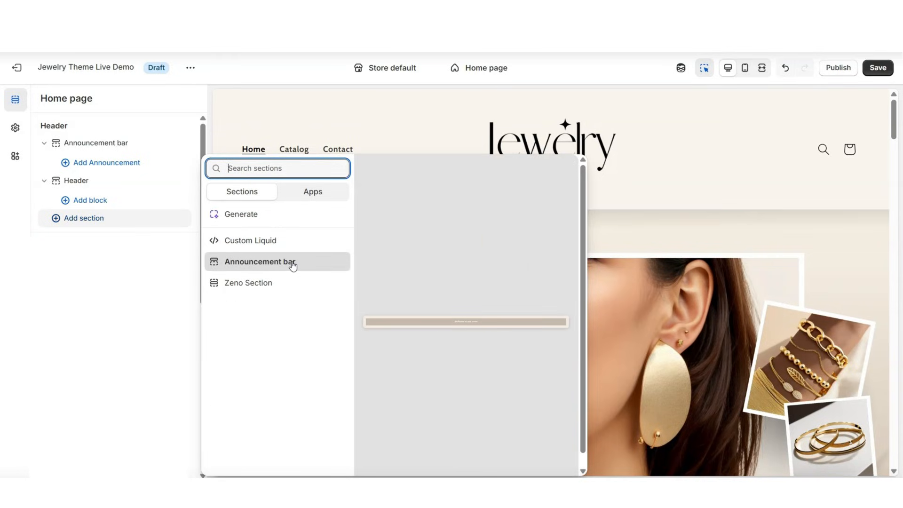
click(292, 265)
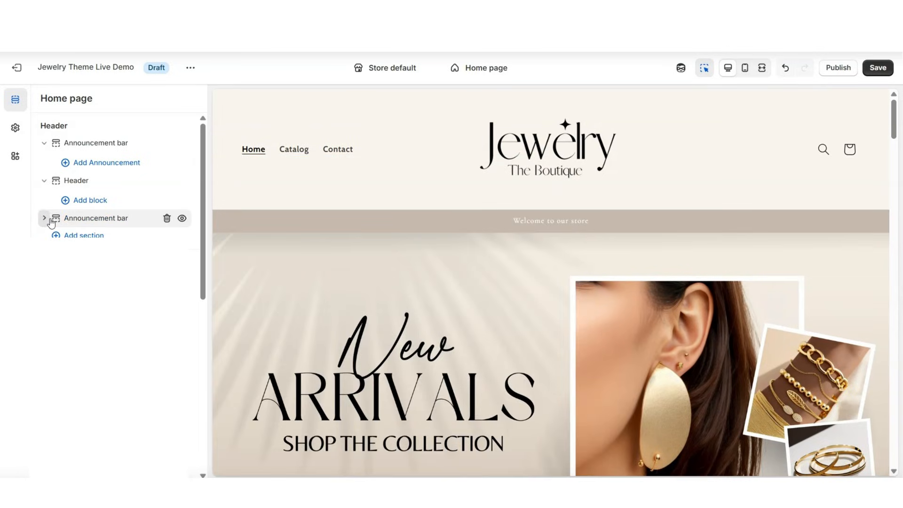
drag(52, 223, 61, 135)
click(101, 142)
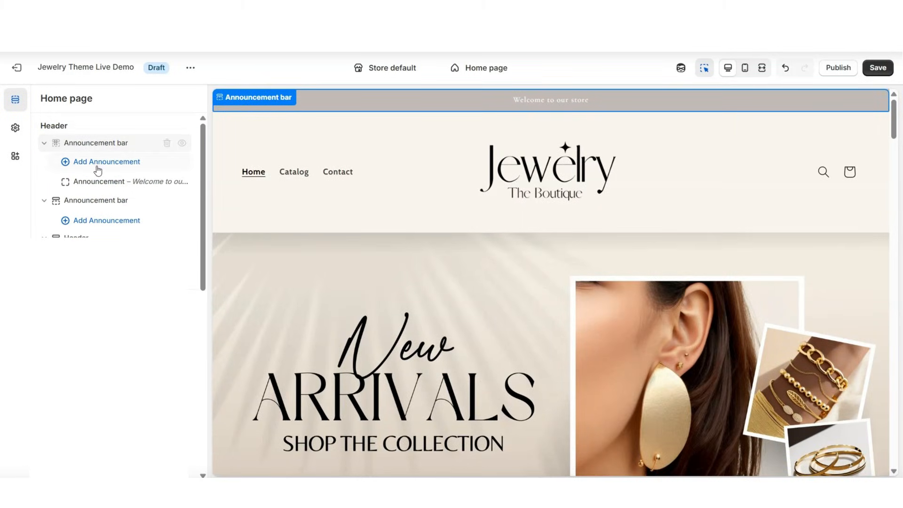
Step: Open the "Welcome to our store" announcement and check its text and link settings
click(97, 184)
click(124, 159)
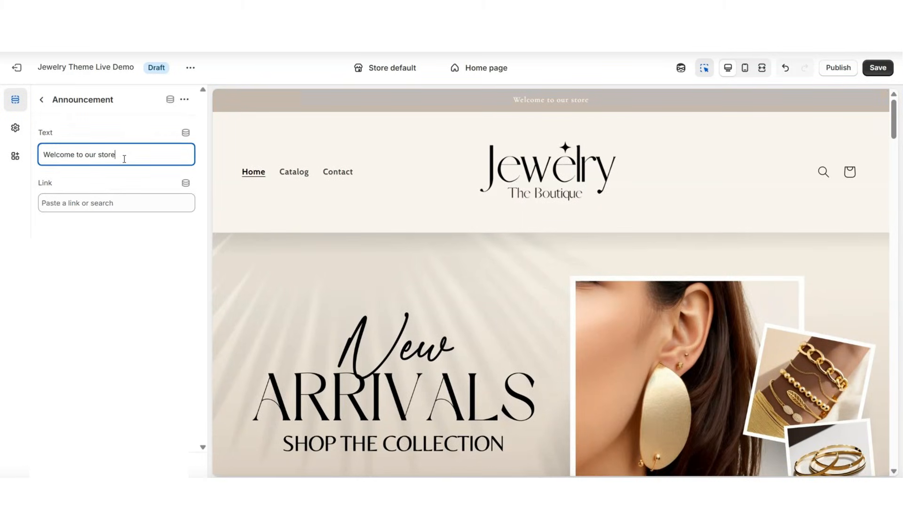
drag(121, 159, 41, 158)
click(82, 124)
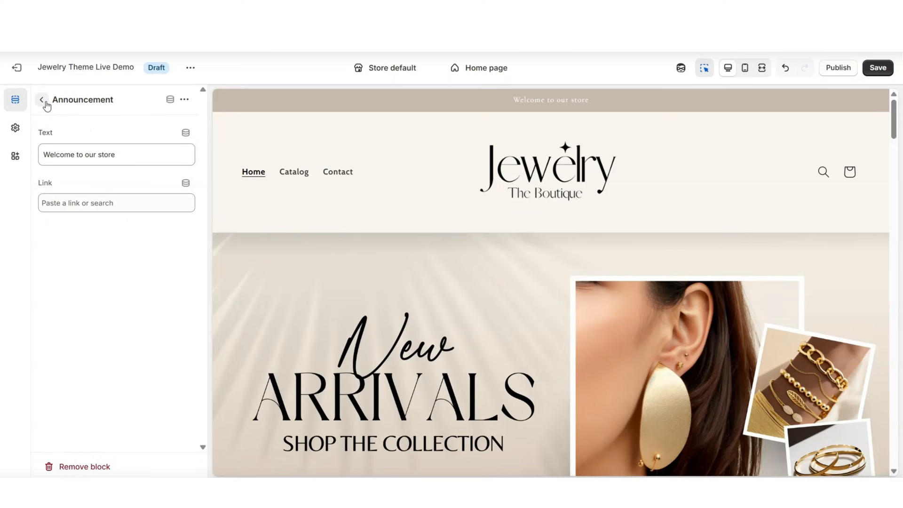
Step: Review the social account link fields in the theme-wide social media settings
click(16, 132)
scroll(96, 271, down, 5)
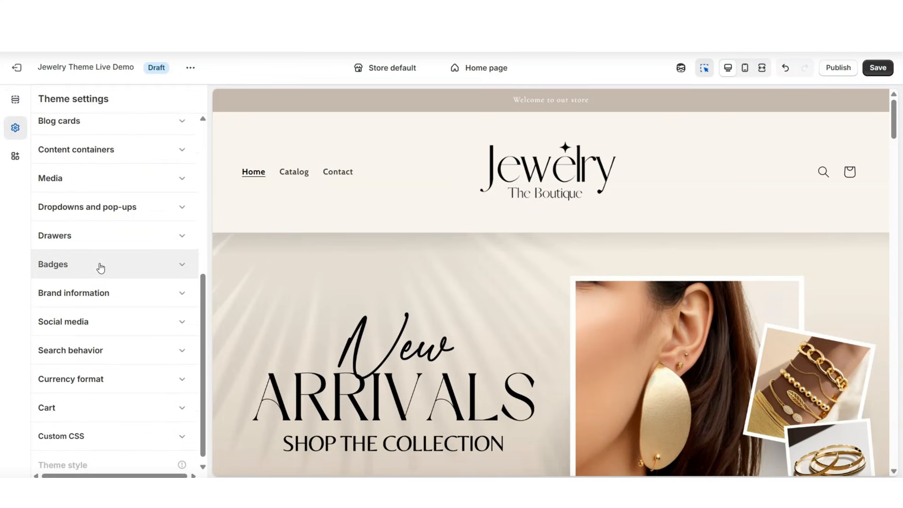
click(103, 315)
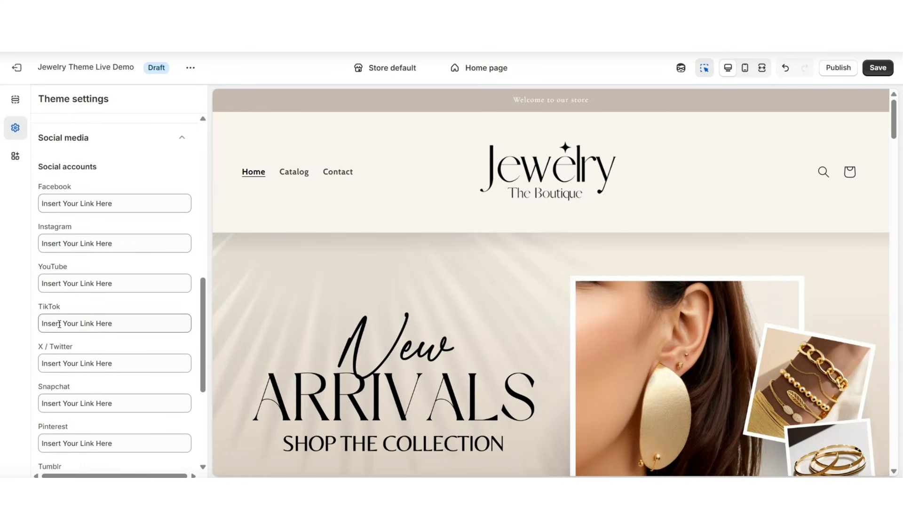
scroll(55, 288, up, 1)
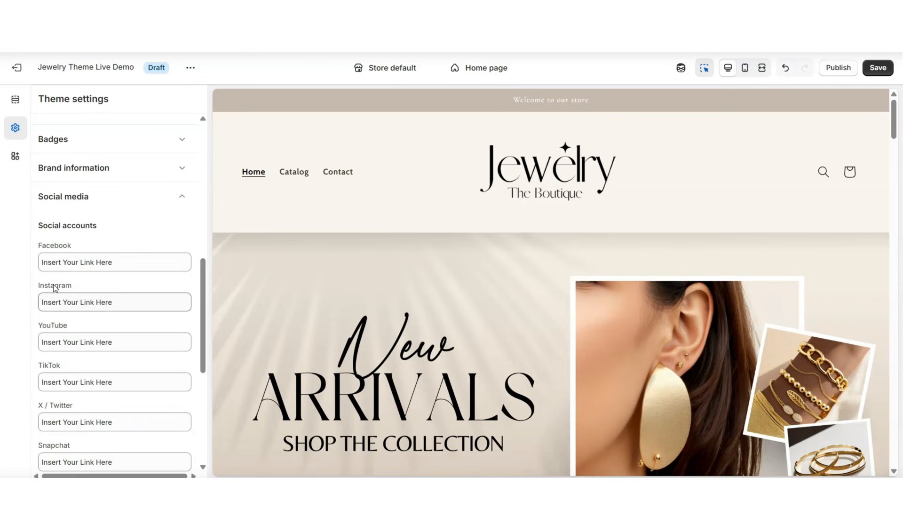
Step: Enable social media icons on desktop for the top announcement bar, and check the navigation menu in the mobile preview
click(15, 100)
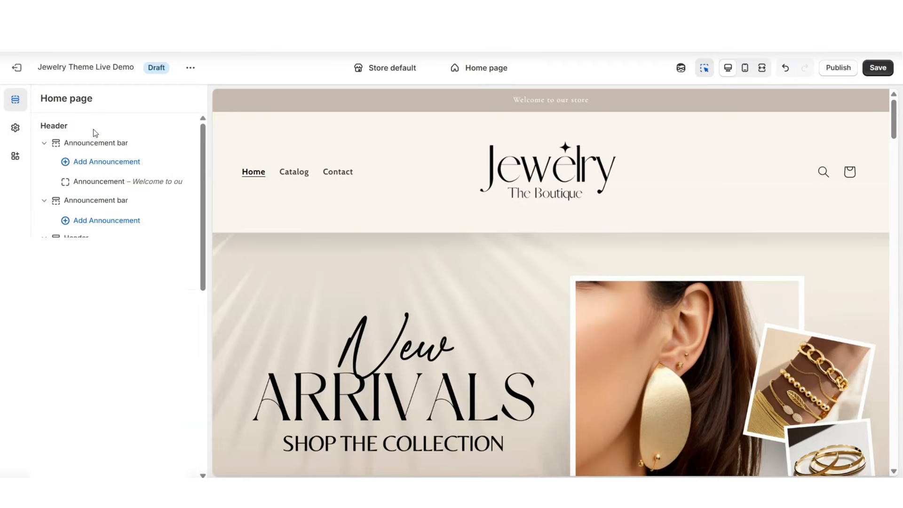
click(85, 147)
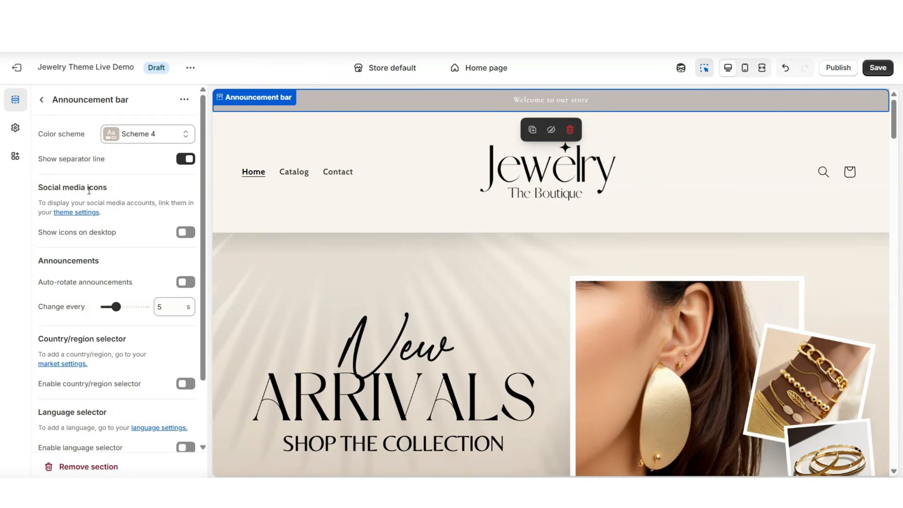
click(179, 233)
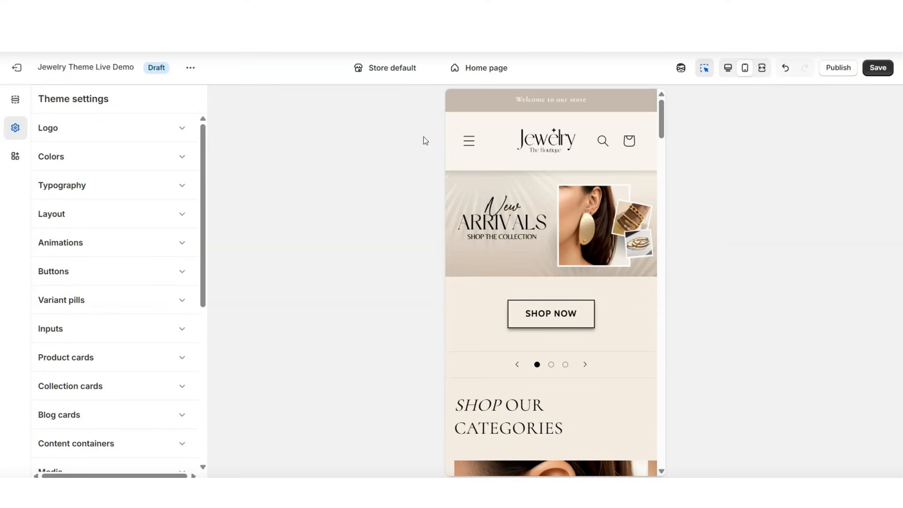
click(469, 141)
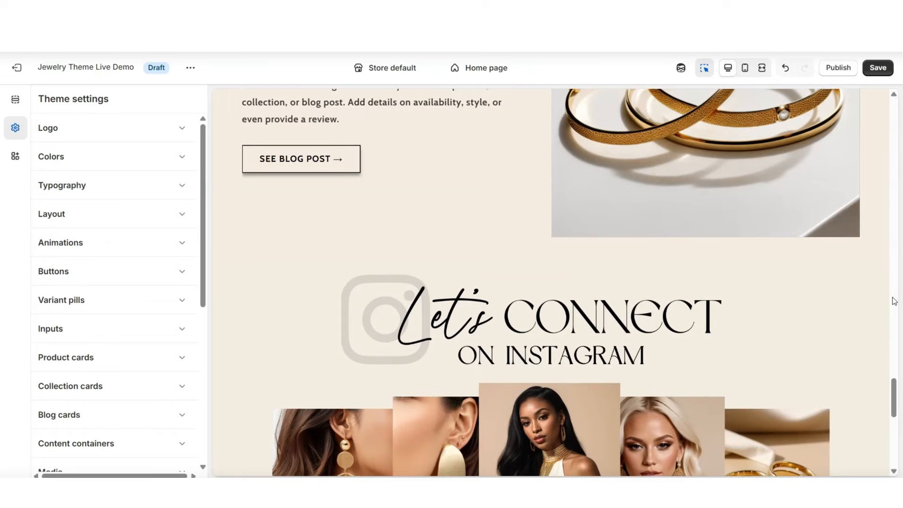
Step: Turn on social media icons in the footer and preview the page end full width
scroll(894, 301, down, 6)
scroll(894, 301, down, 4)
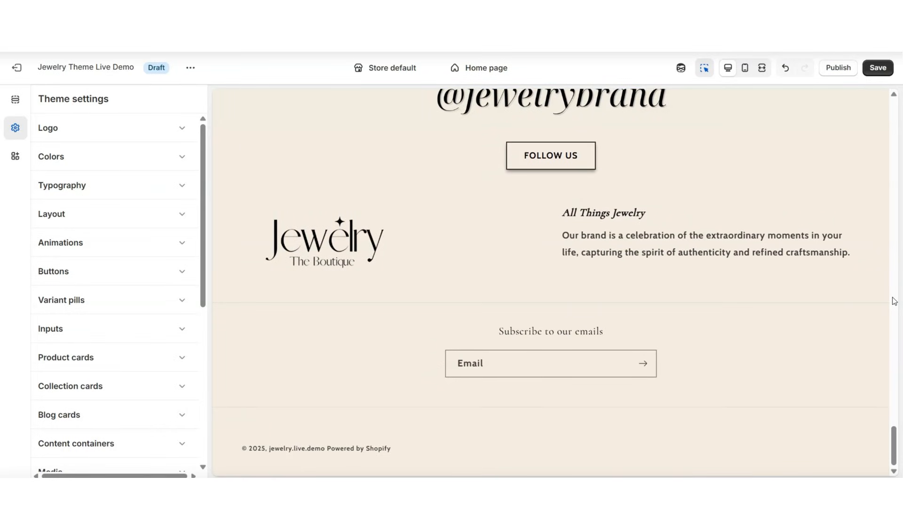
click(732, 413)
scroll(51, 329, down, 2)
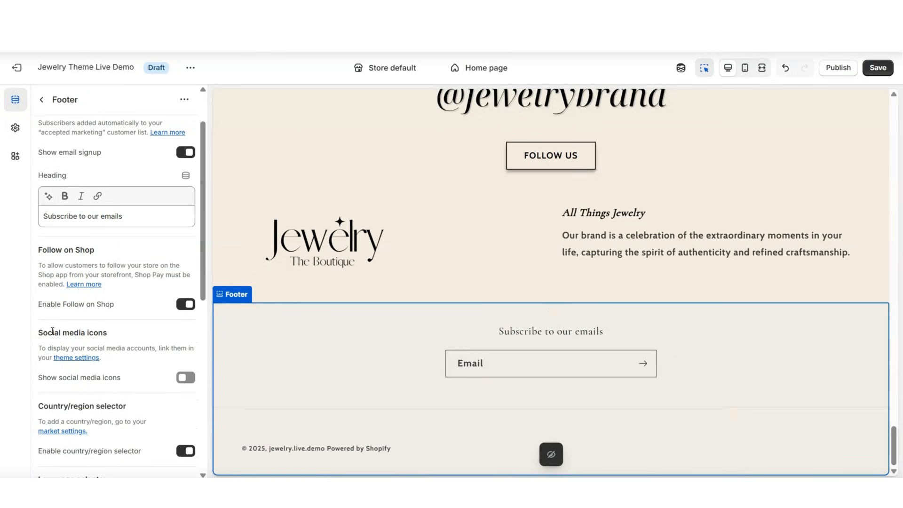
scroll(52, 331, down, 2)
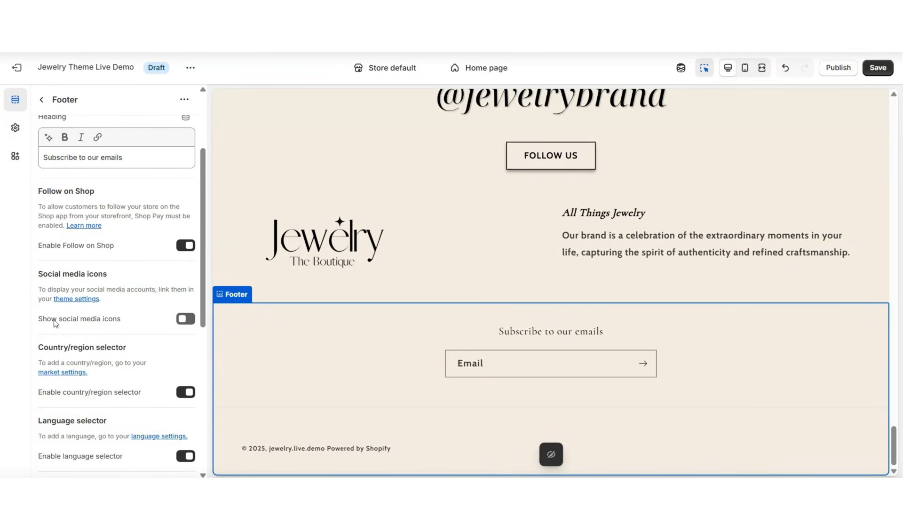
click(182, 319)
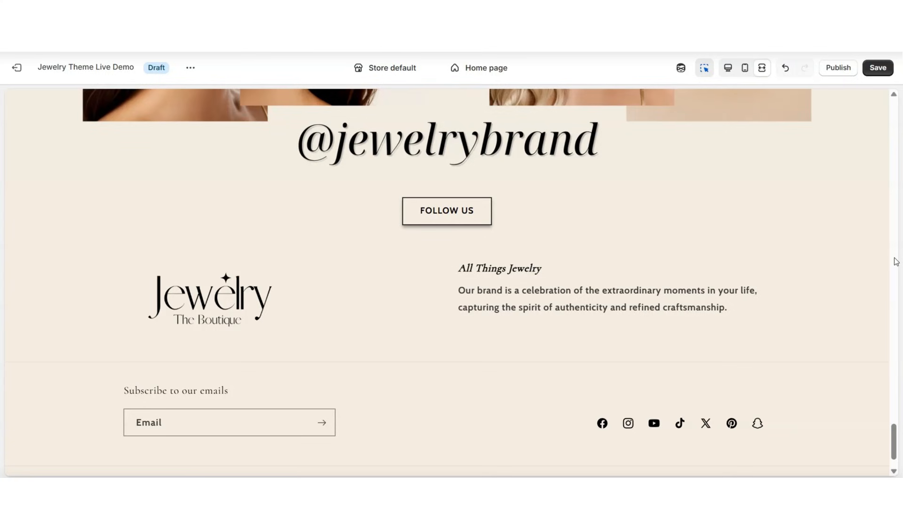
scroll(896, 262, down, 2)
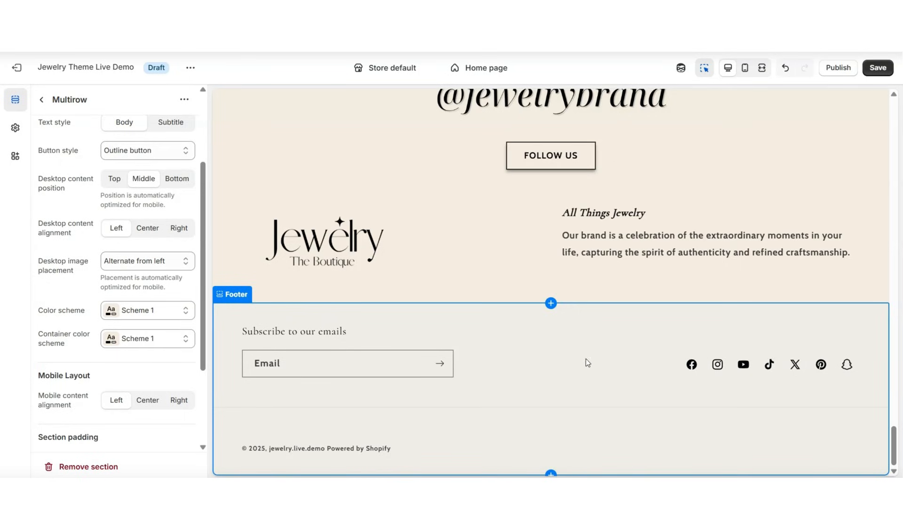
Step: Set the footer's color scheme to Scheme 2
click(545, 350)
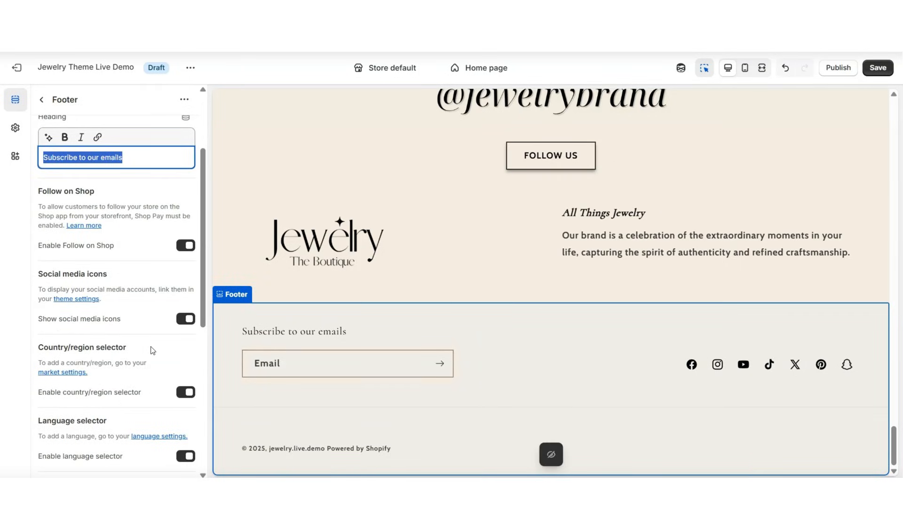
scroll(153, 350, up, 3)
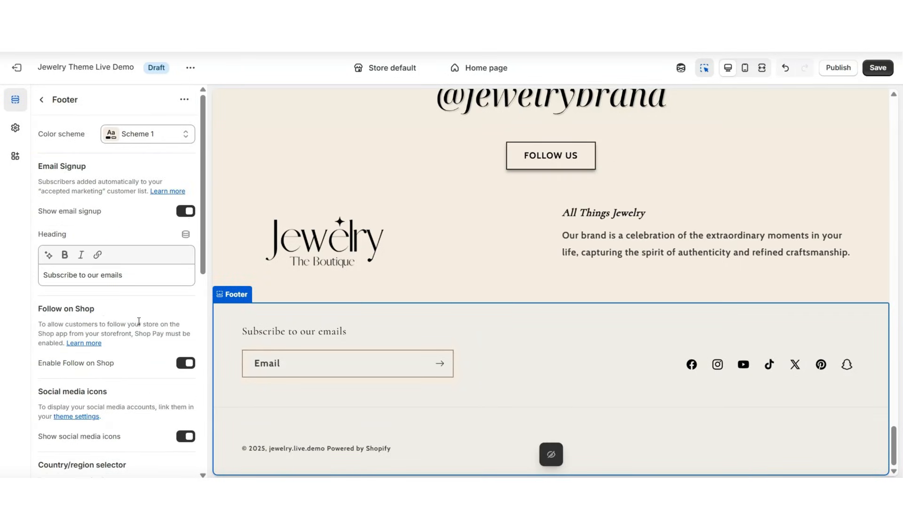
click(111, 137)
click(142, 197)
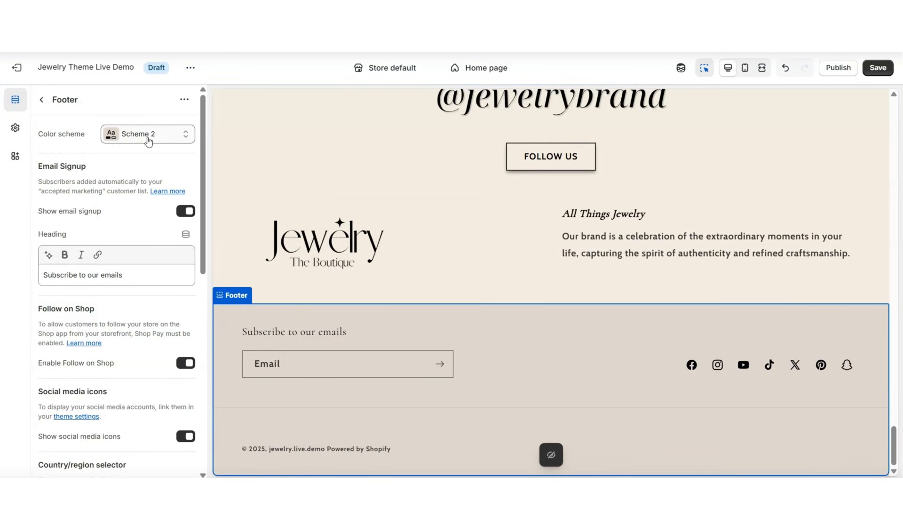
Step: Change the text color of Scheme 2 to blue #1619FF in the theme's color settings
click(15, 127)
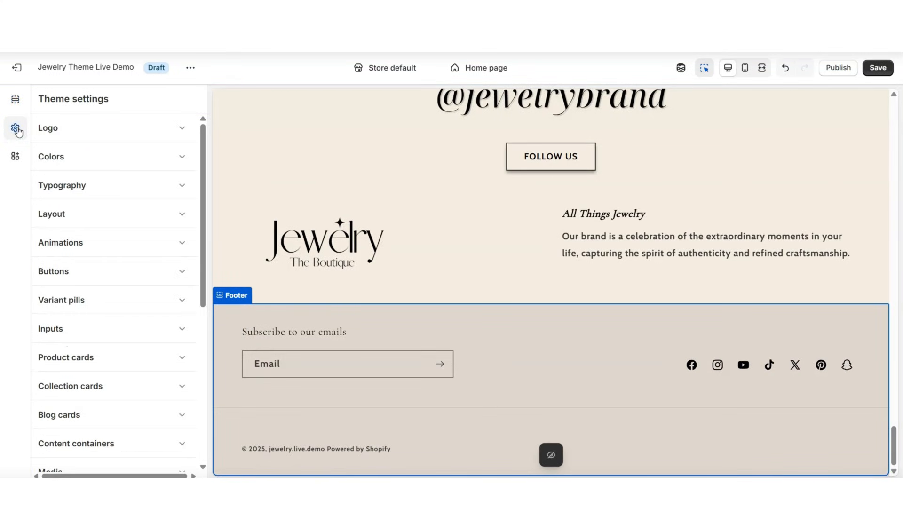
click(87, 158)
click(119, 250)
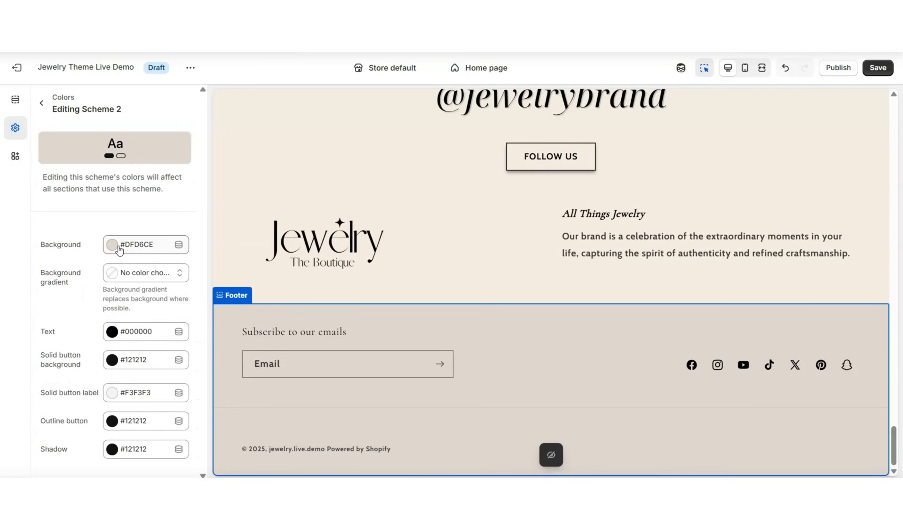
click(111, 332)
click(128, 151)
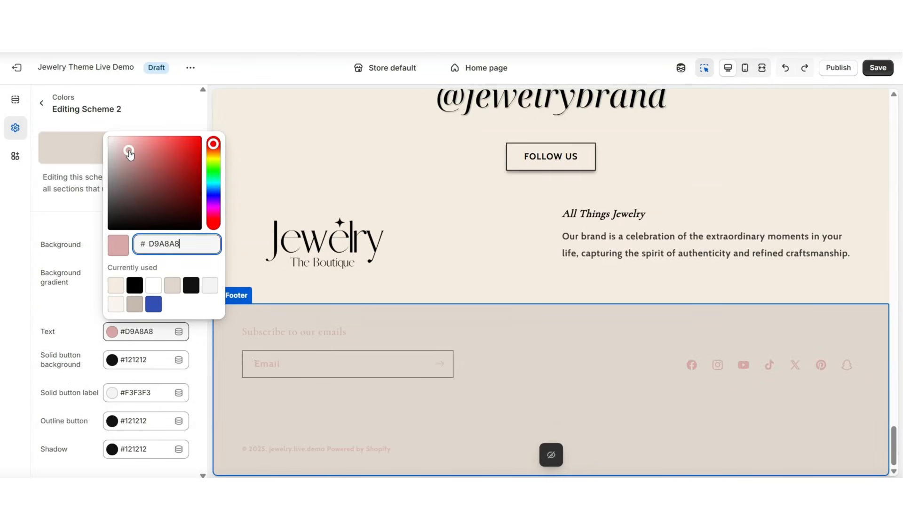
click(56, 332)
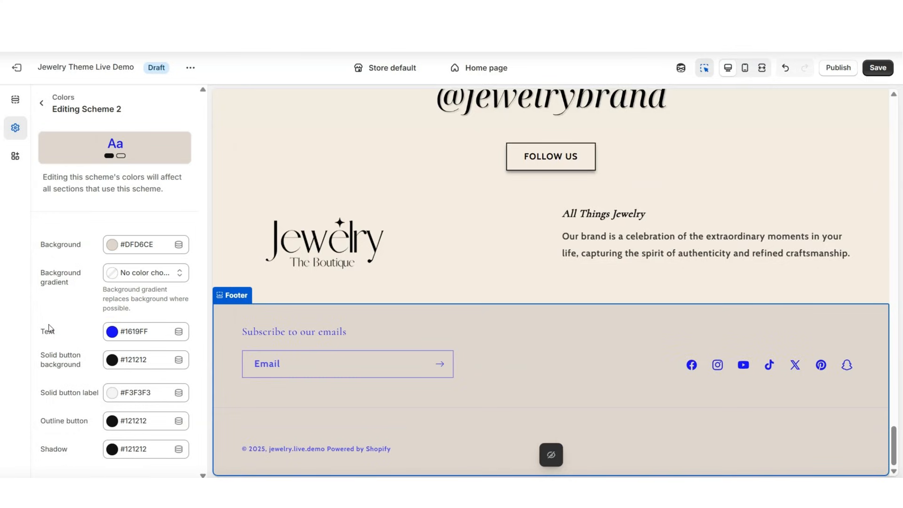